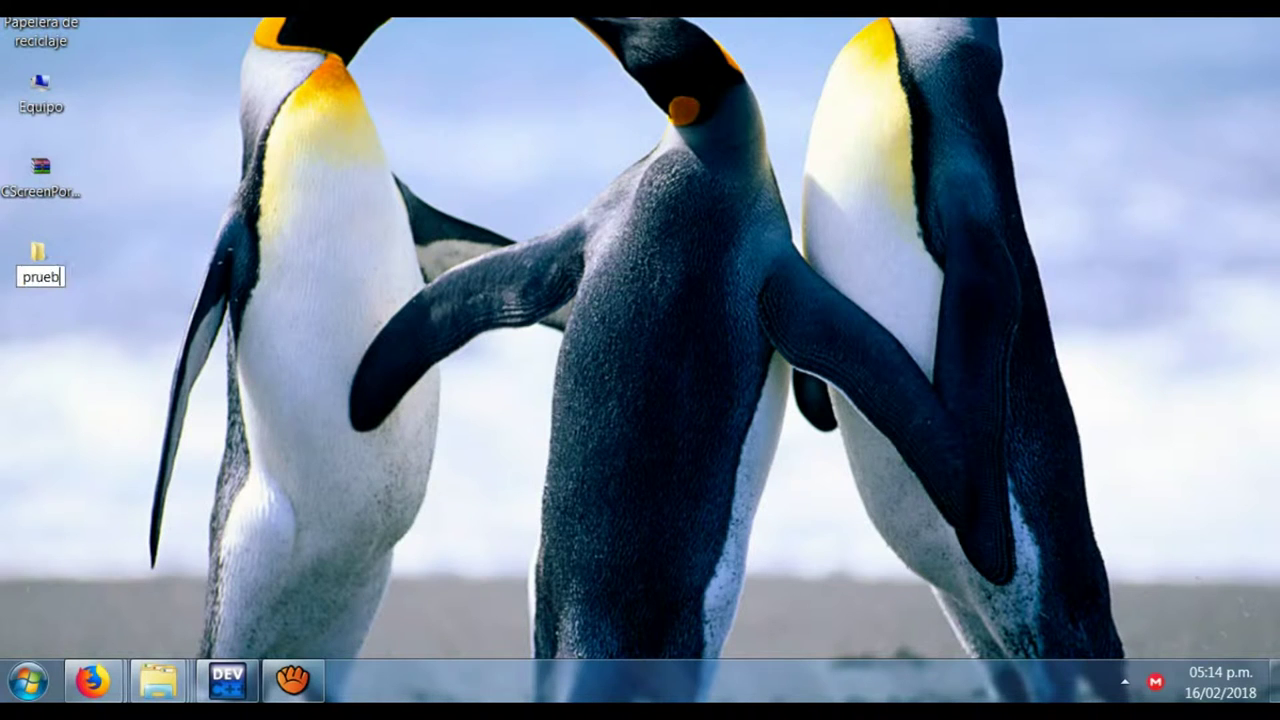
Name the new desktop folder prueba, move the CScreenPortable archive into it and open the folder
key("Return")
left_click_drag(41, 175, 52, 260)
double_click(48, 260)
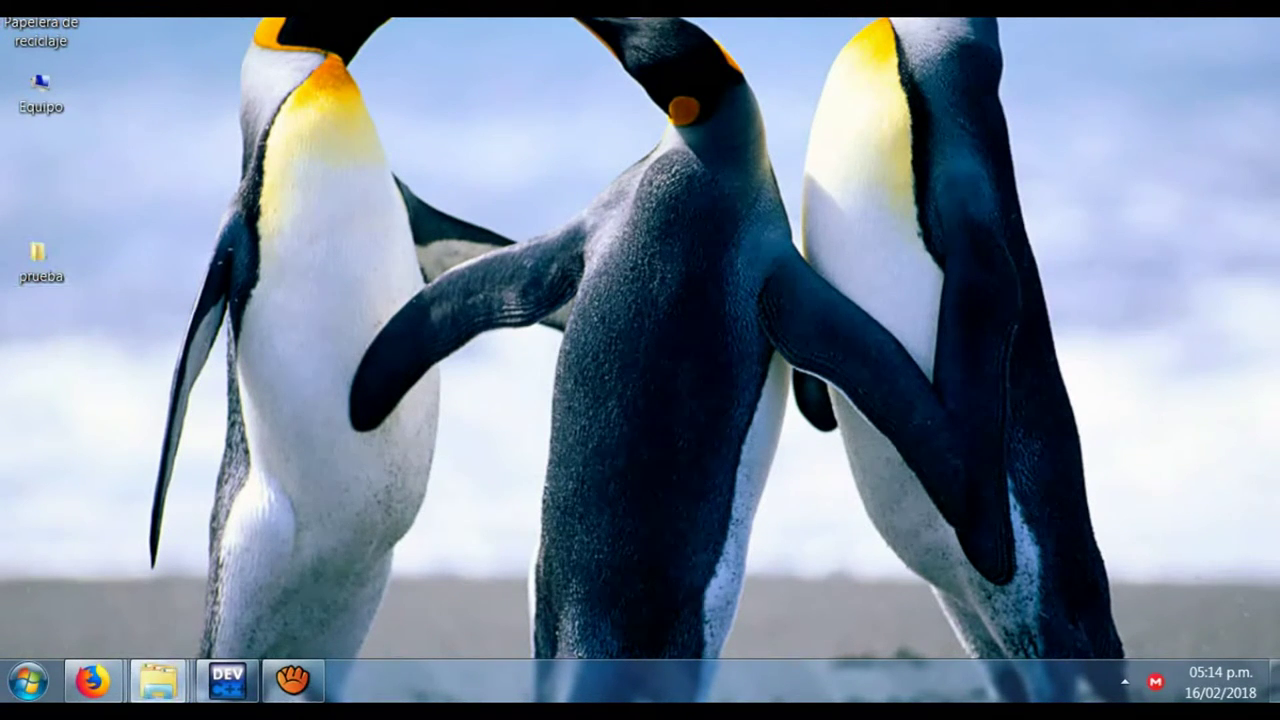
Extract the CScreenPortable archive directly into the prueba folder
left_click(511, 169)
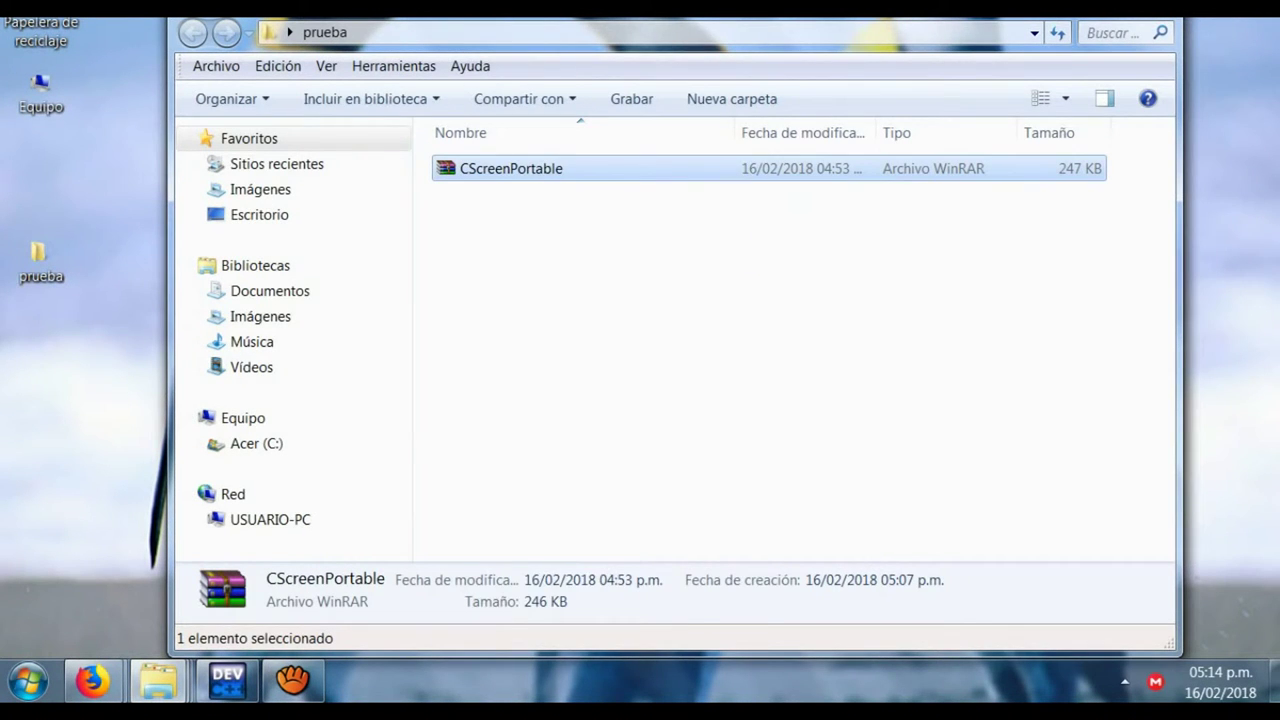
right_click(488, 168)
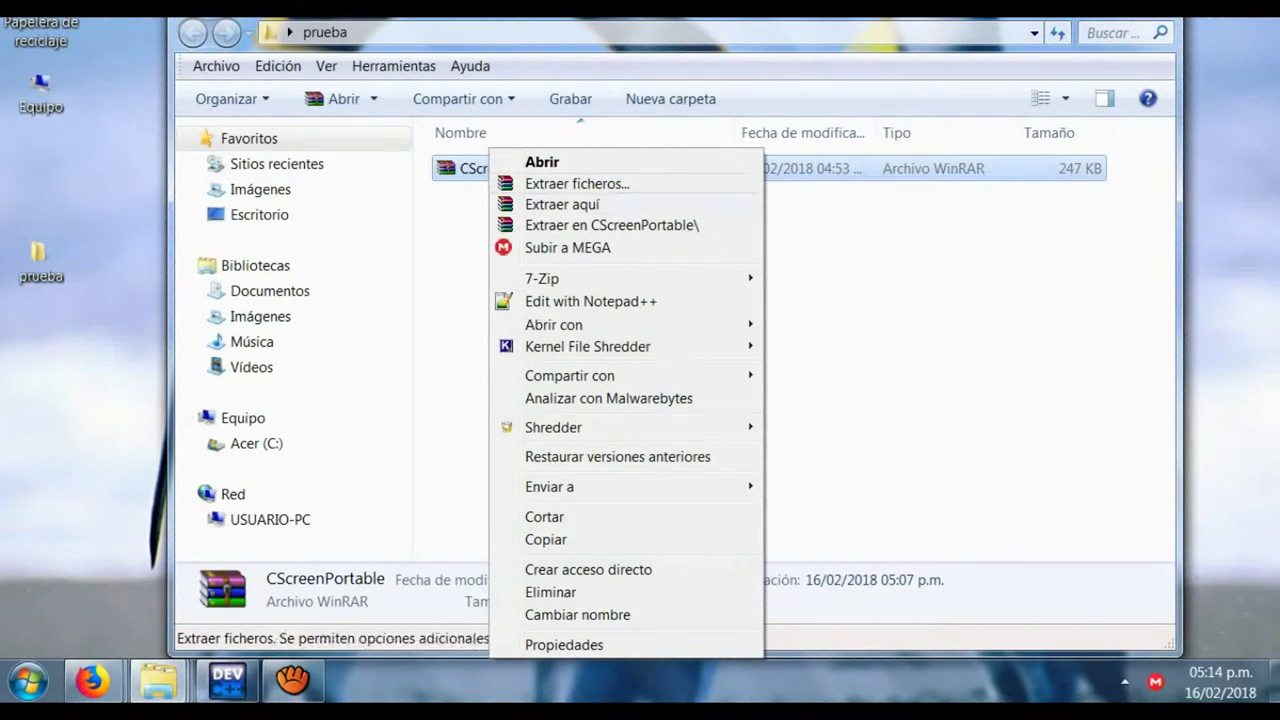
left_click(506, 204)
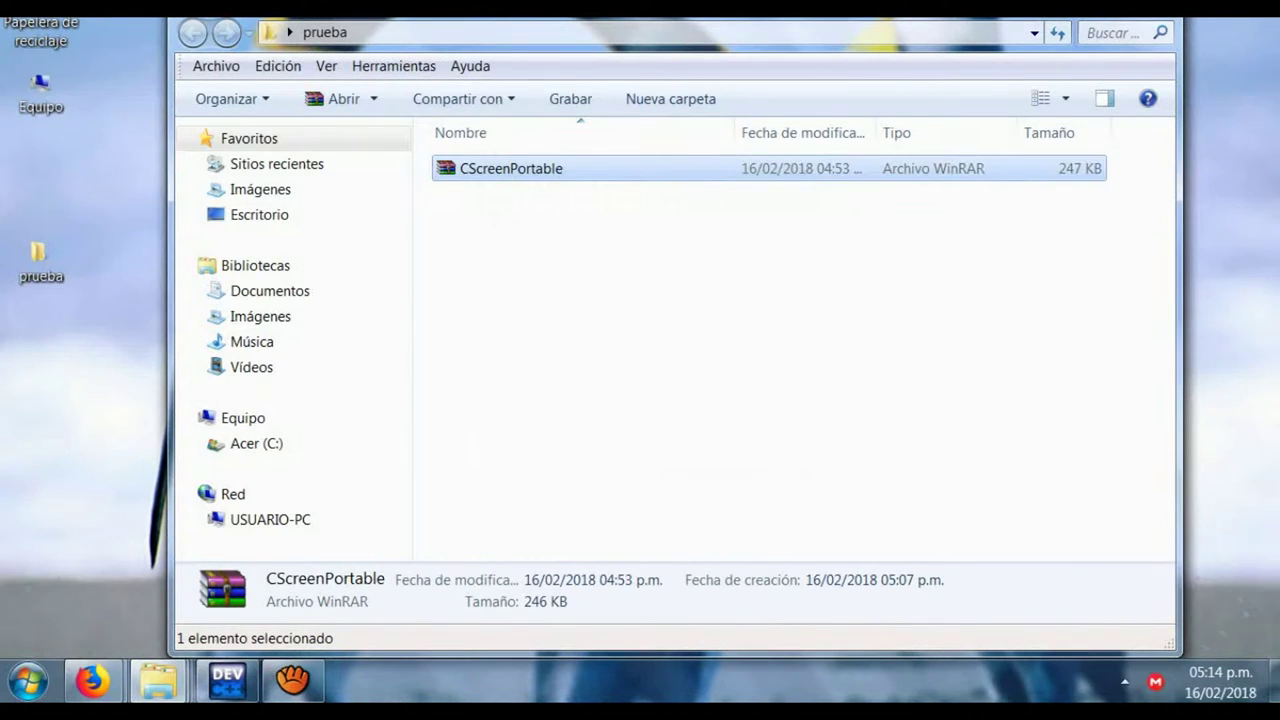
left_click(600, 320)
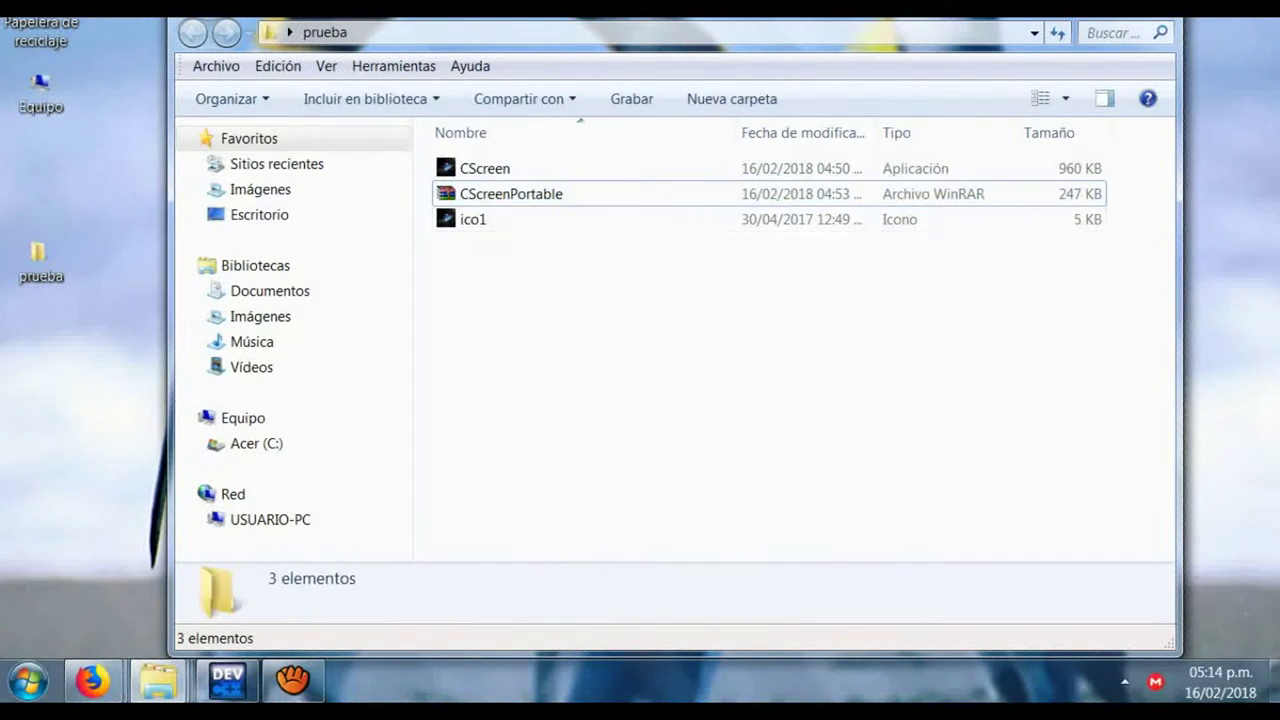
Delete the CScreenPortable archive from the prueba folder
left_click(512, 194)
key("Delete")
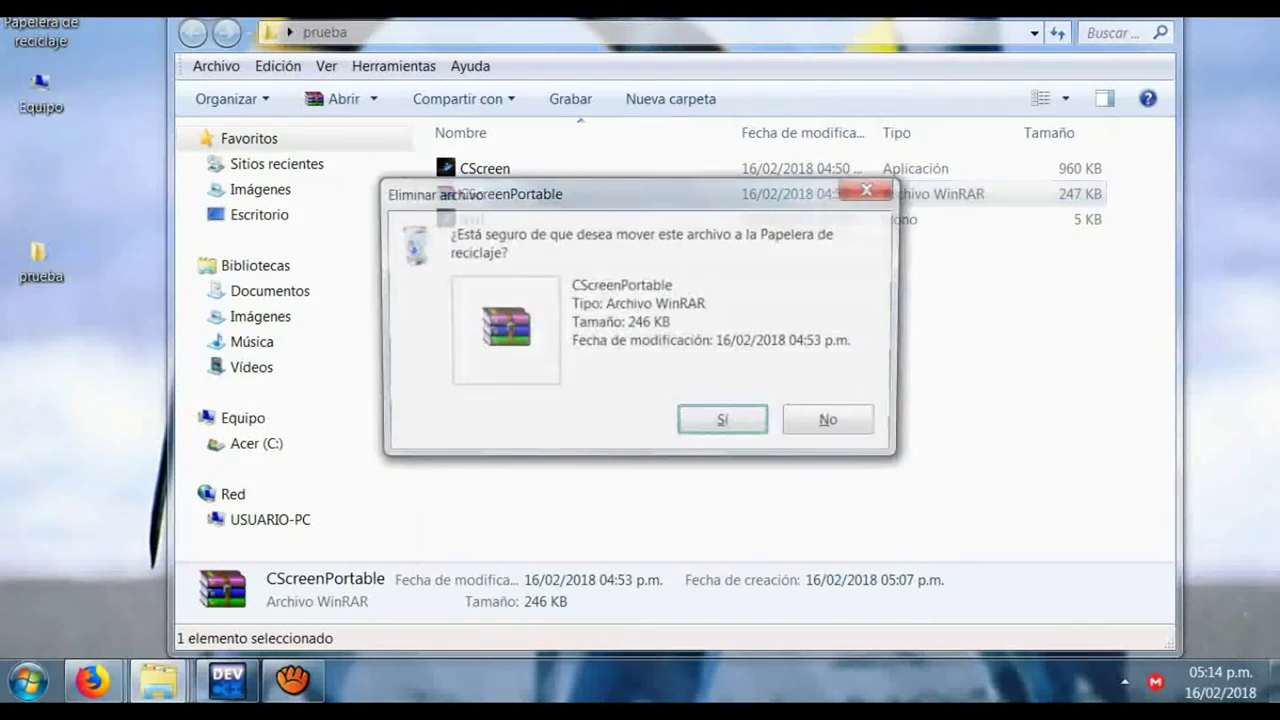
key("Return")
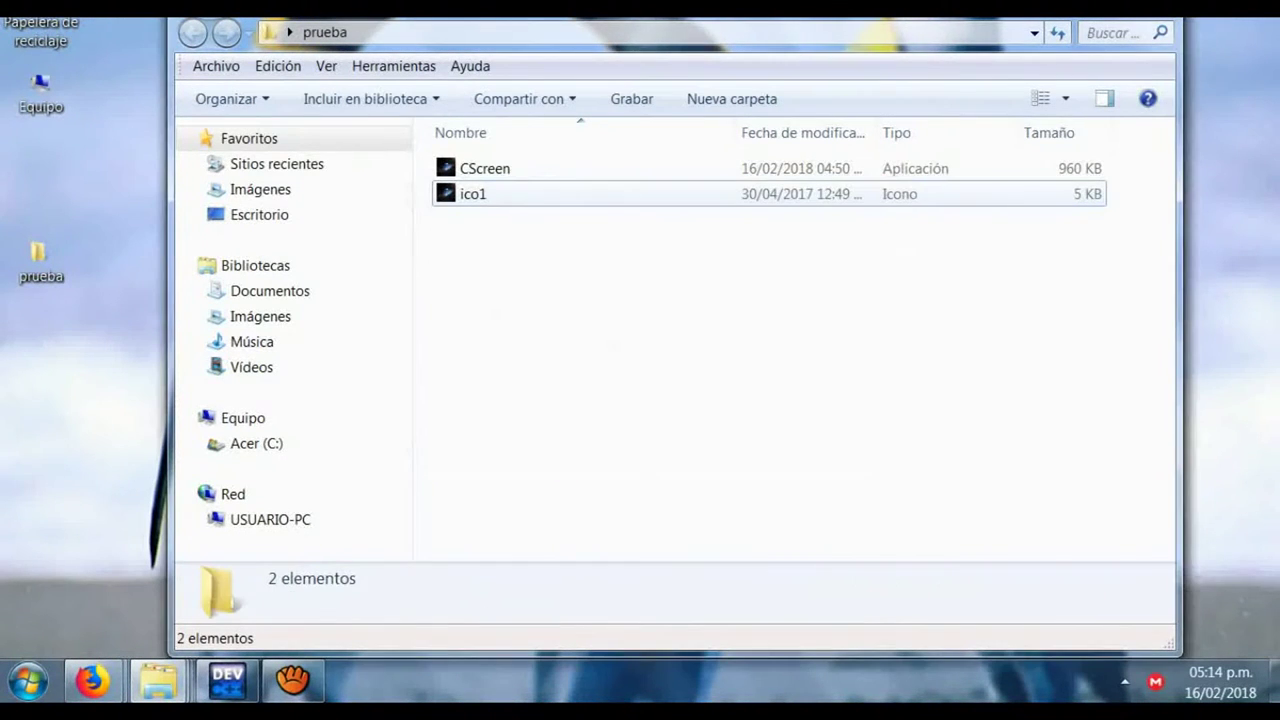
Launch the CScreen application and check its available capture frequencies
double_click(484, 169)
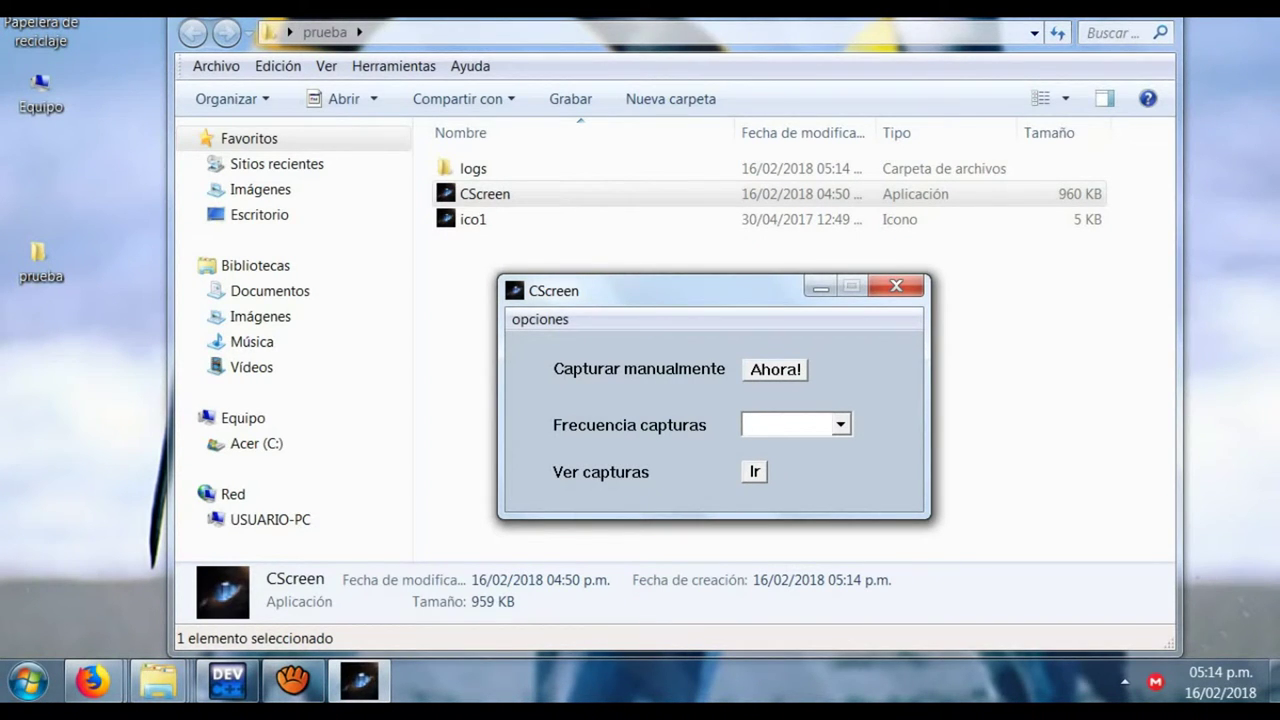
left_click(841, 424)
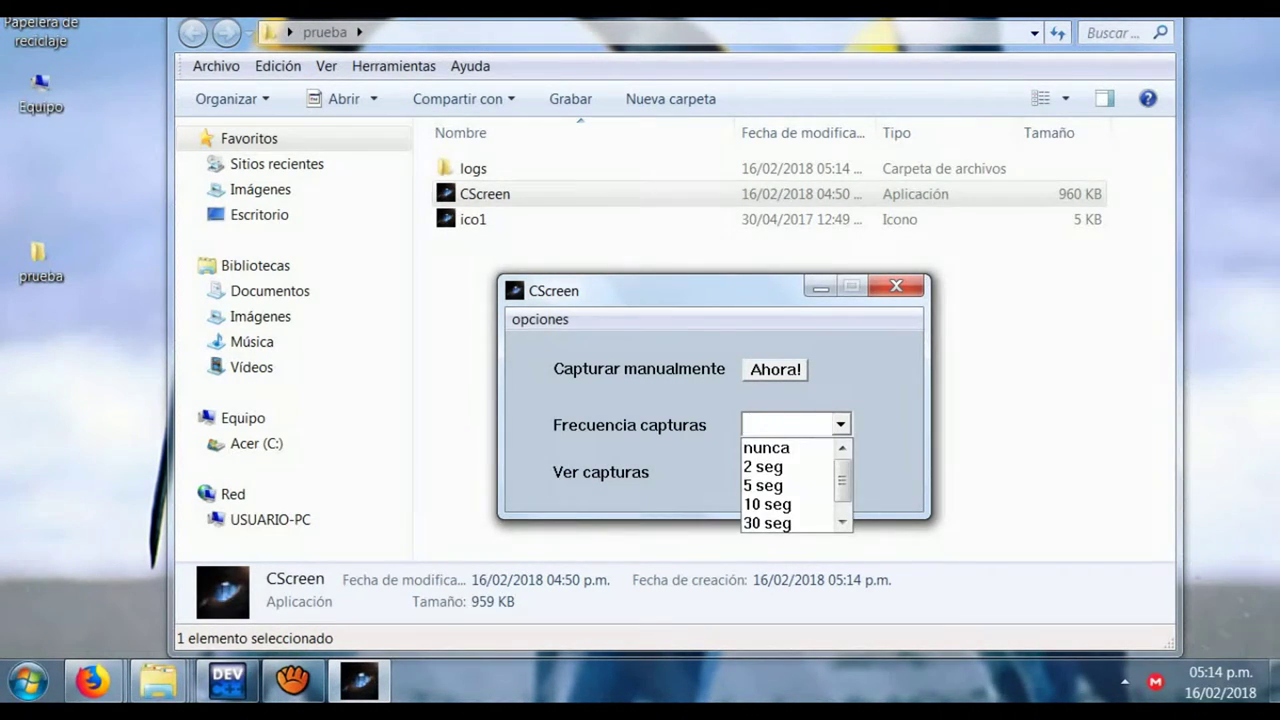
left_click(841, 424)
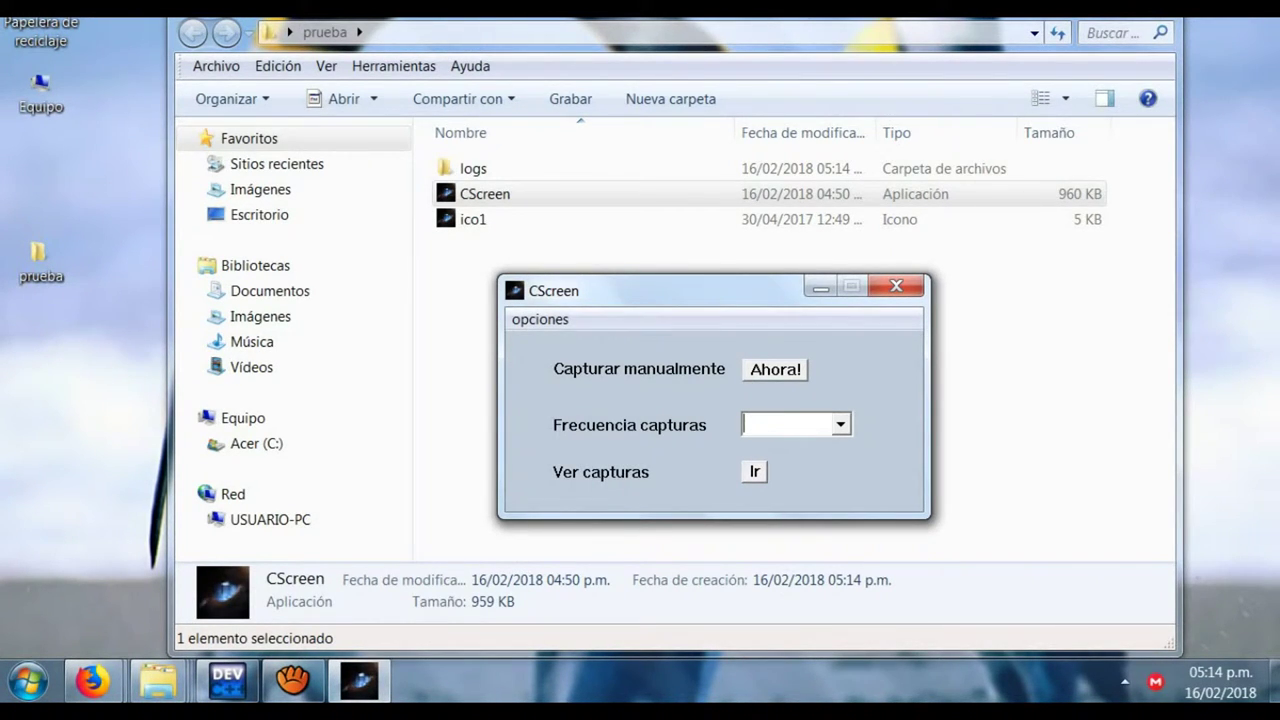
Take a manual screen capture with CScreen and open the resulting image from the logs folder
left_click(775, 370)
left_click(474, 169)
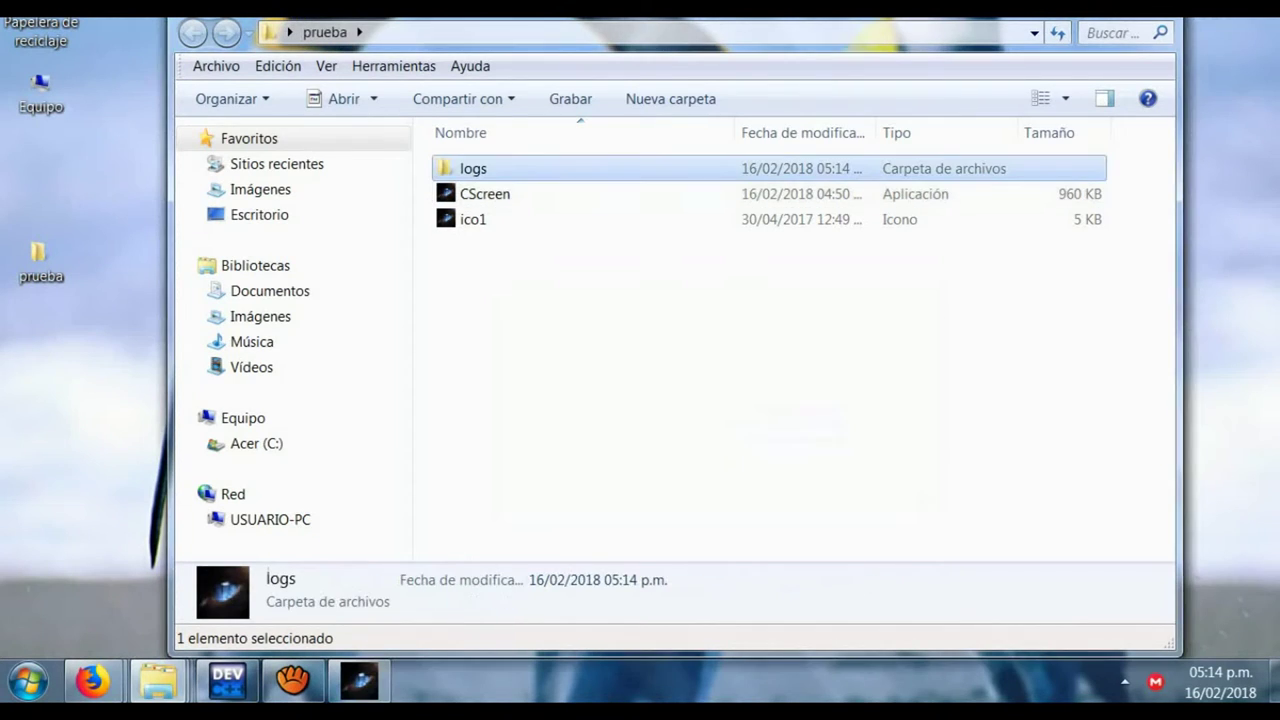
double_click(474, 169)
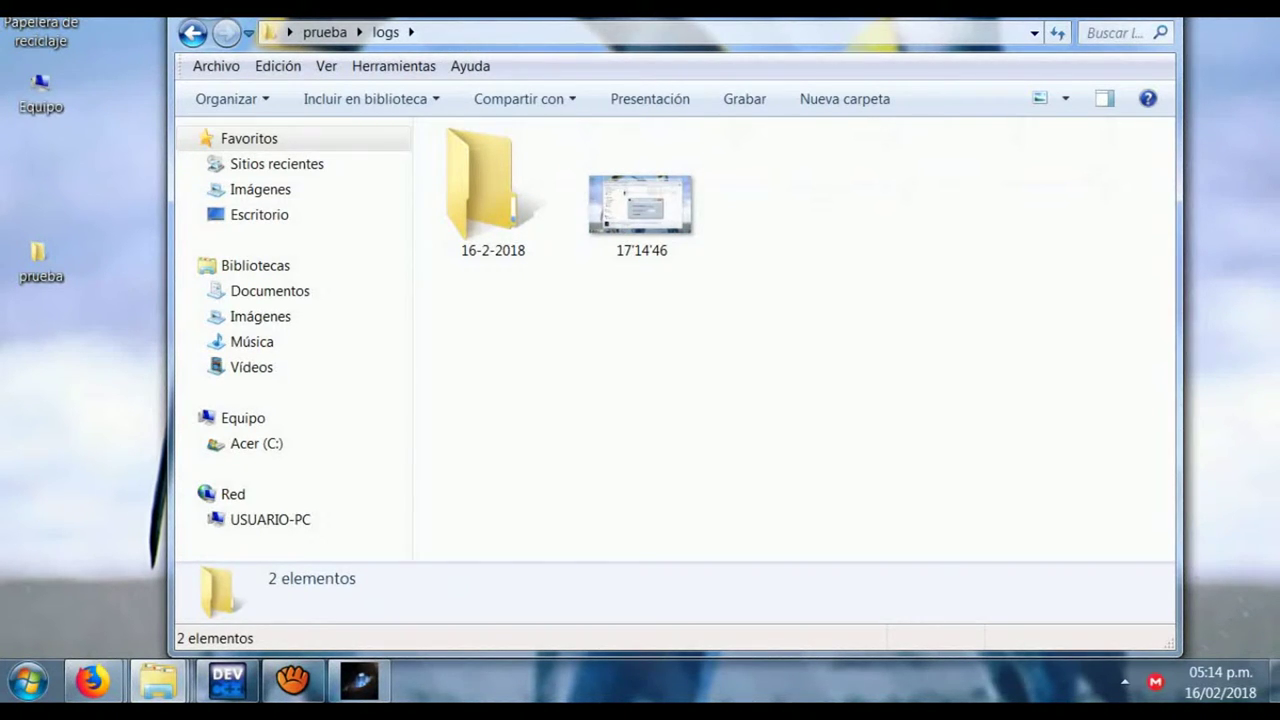
double_click(641, 206)
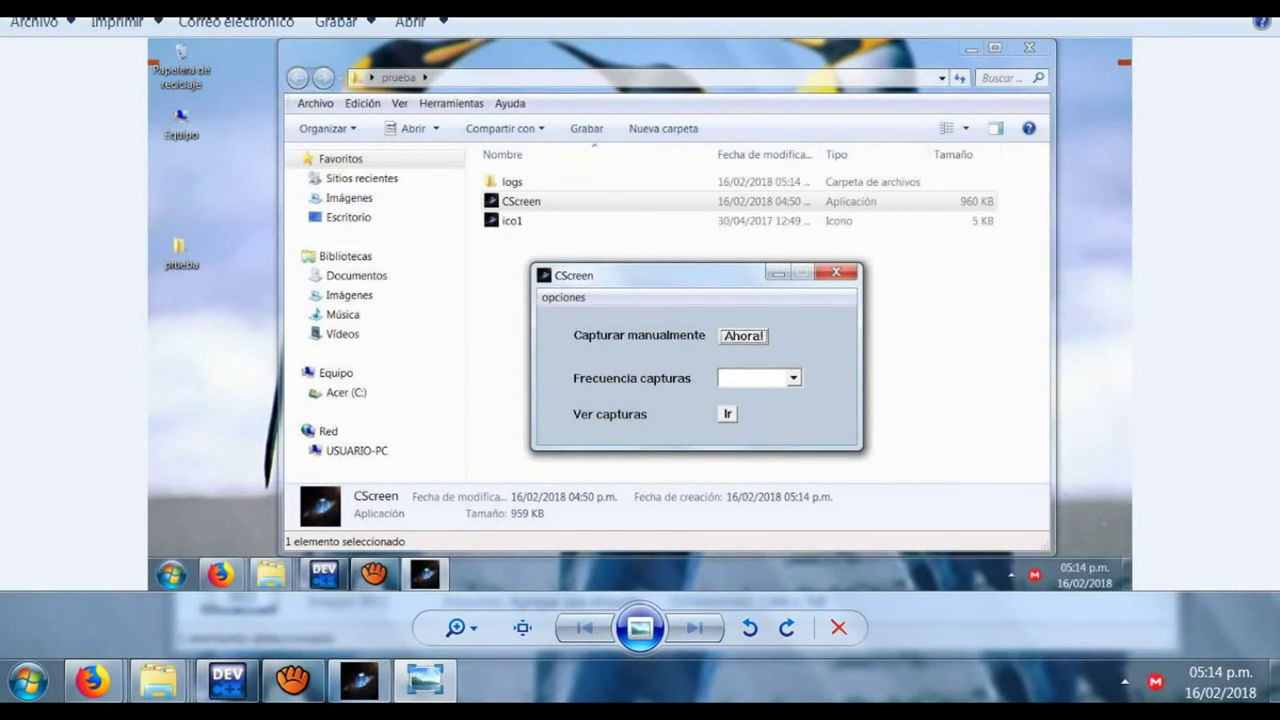
Take another manual capture over the image viewer and open the new image from the logs folder
key("Right")
key("Right")
left_click(754, 472)
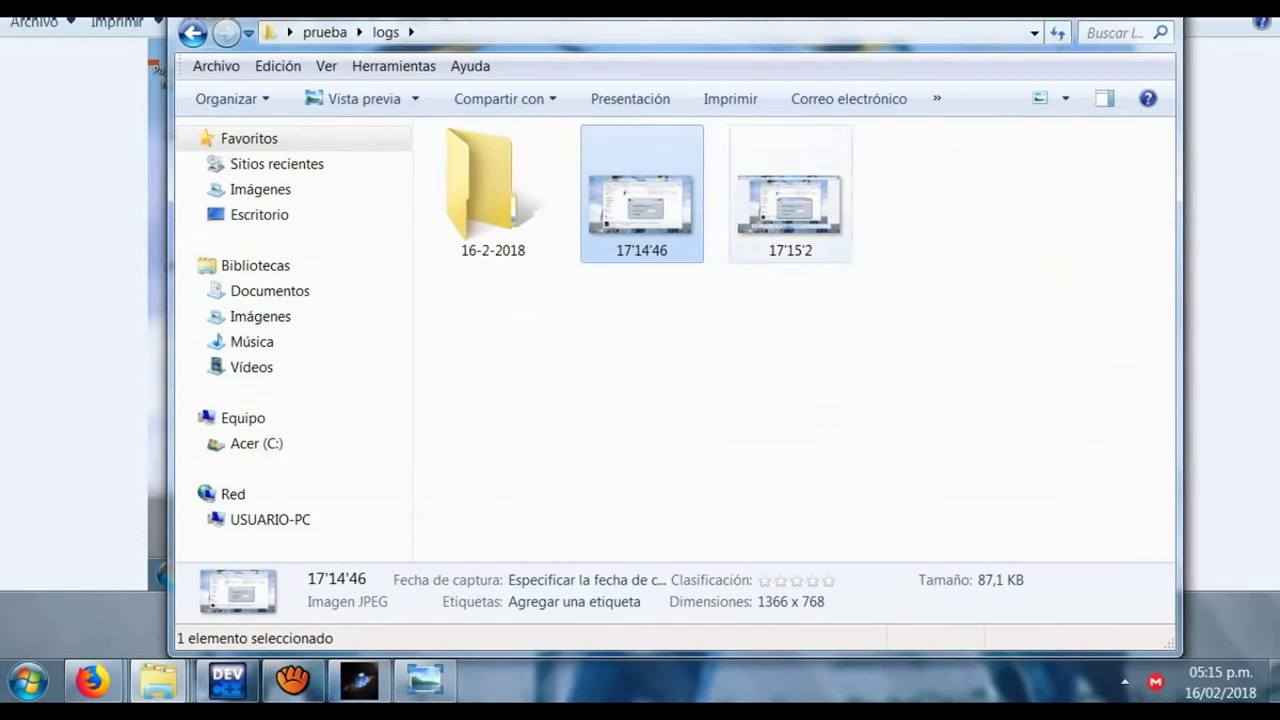
left_click(790, 205)
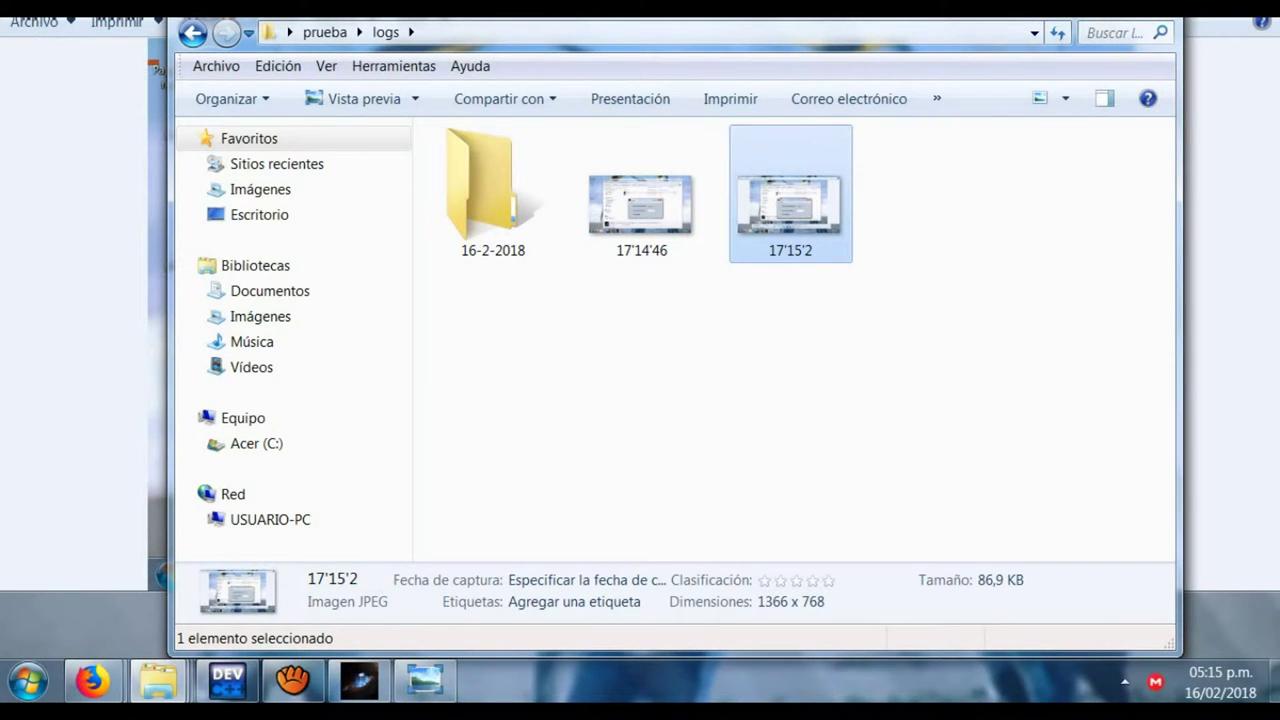
double_click(790, 205)
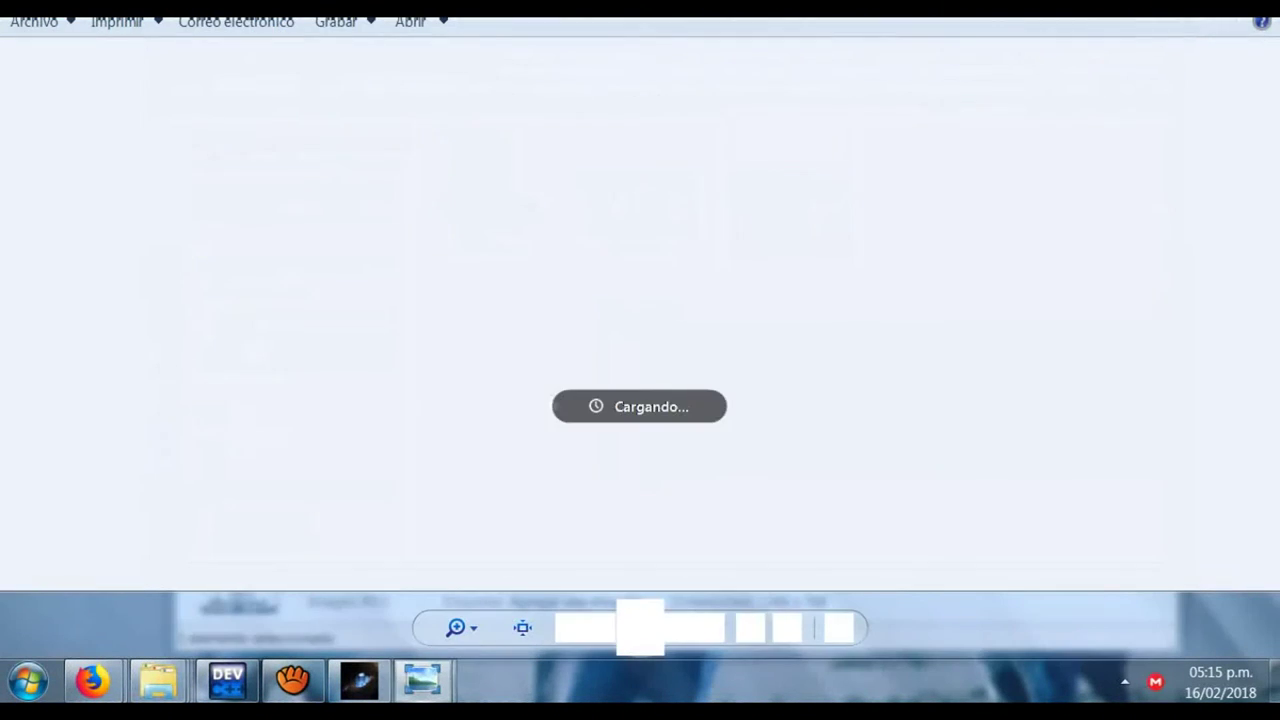
Switch to the YouTube dashboard in Firefox and take a manual capture of it with CScreen
left_click(92, 681)
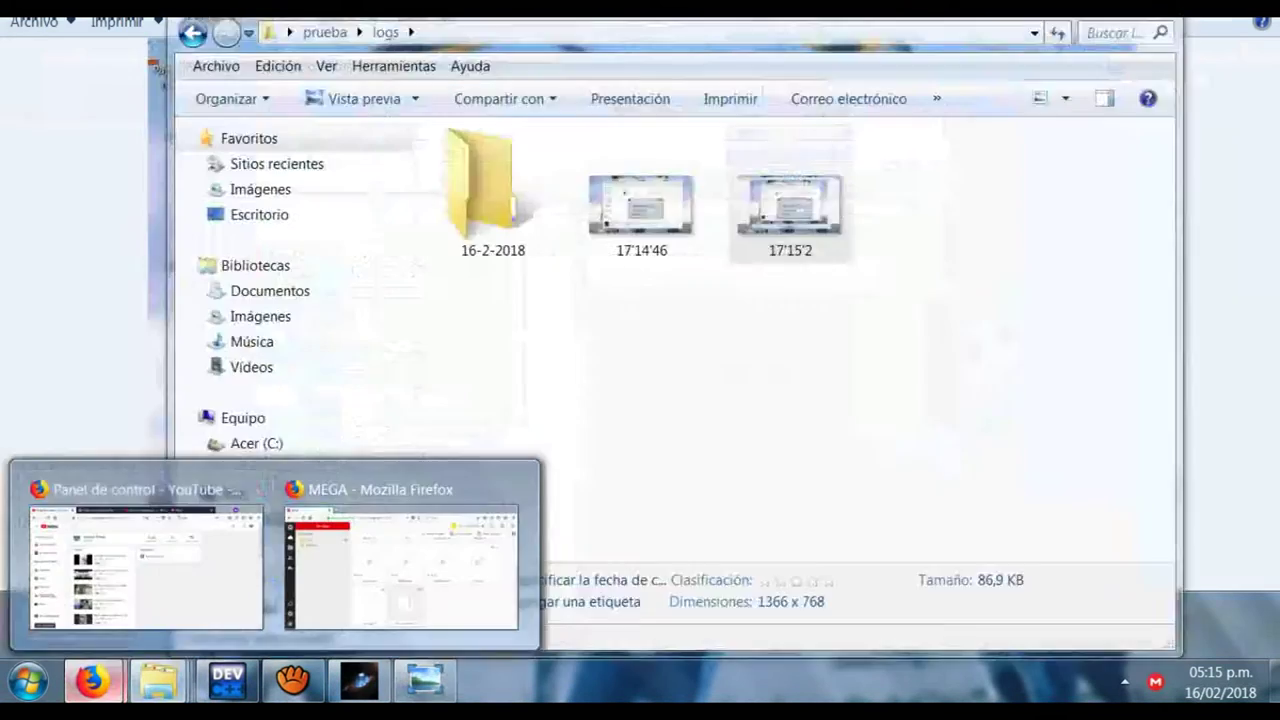
left_click(140, 568)
left_click(360, 681)
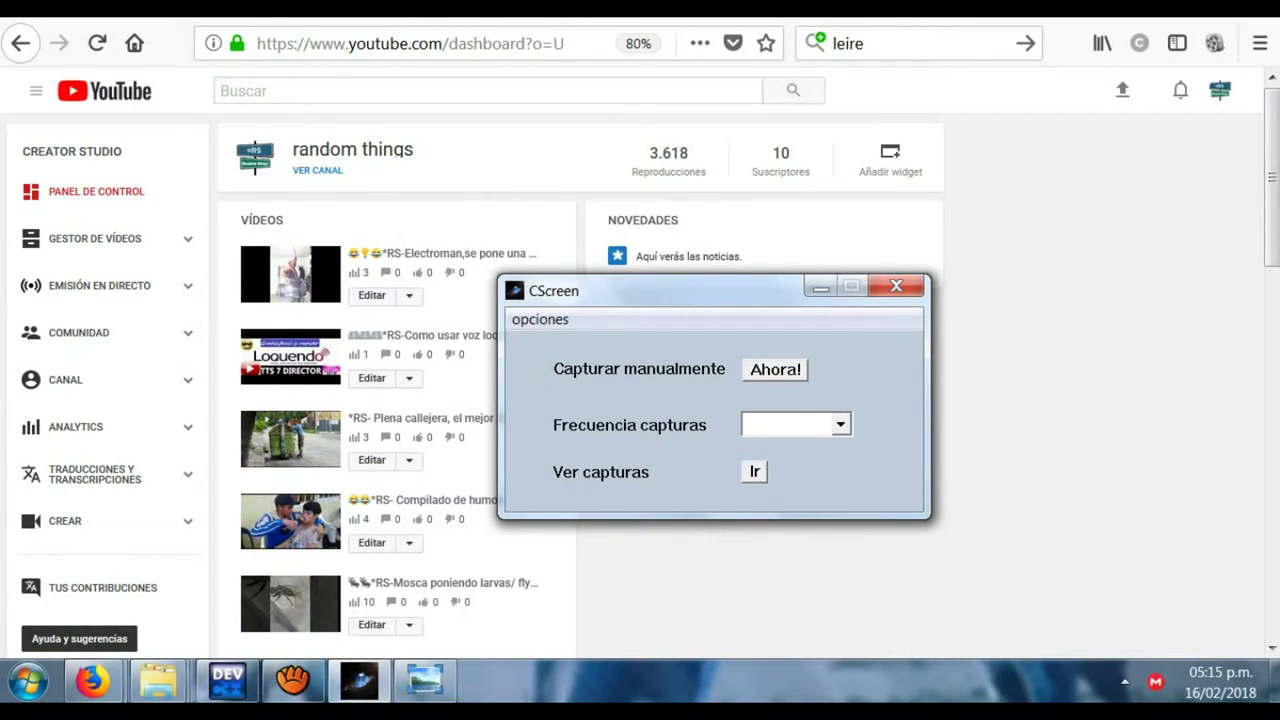
left_click(775, 370)
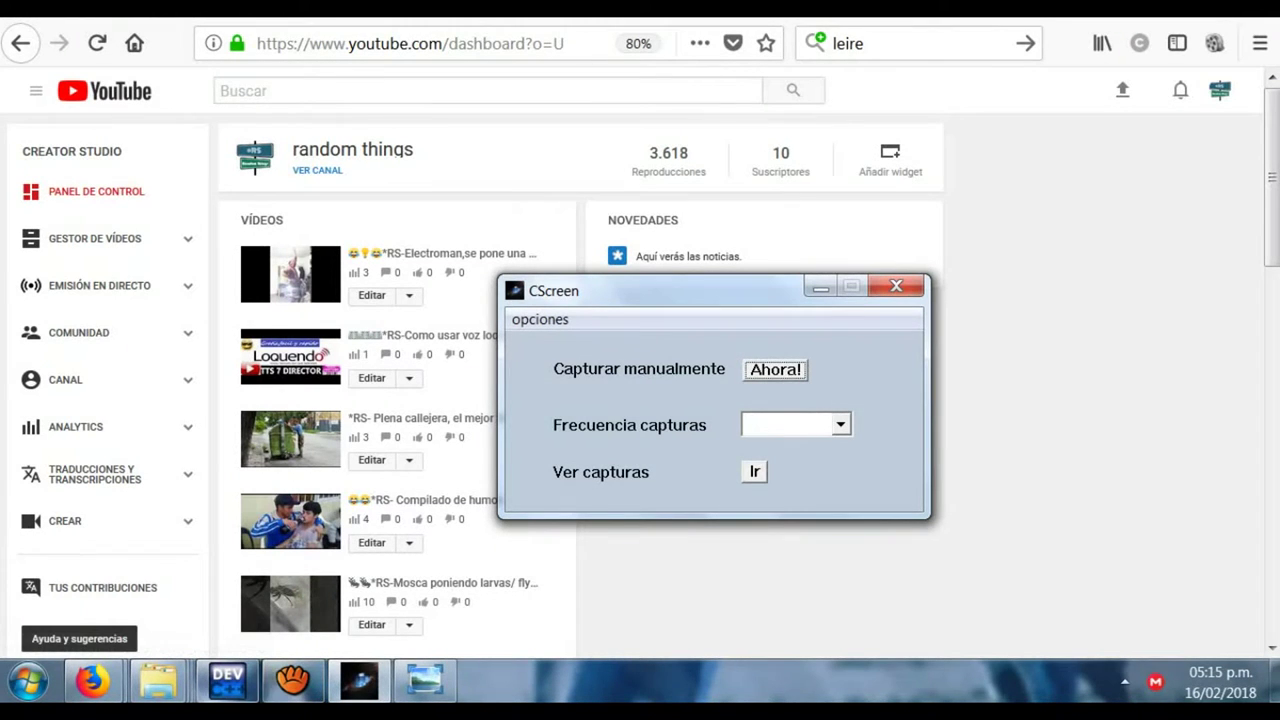
View the capture of the YouTube dashboard from the logs folder, and put the image viewer away
left_click(158, 681)
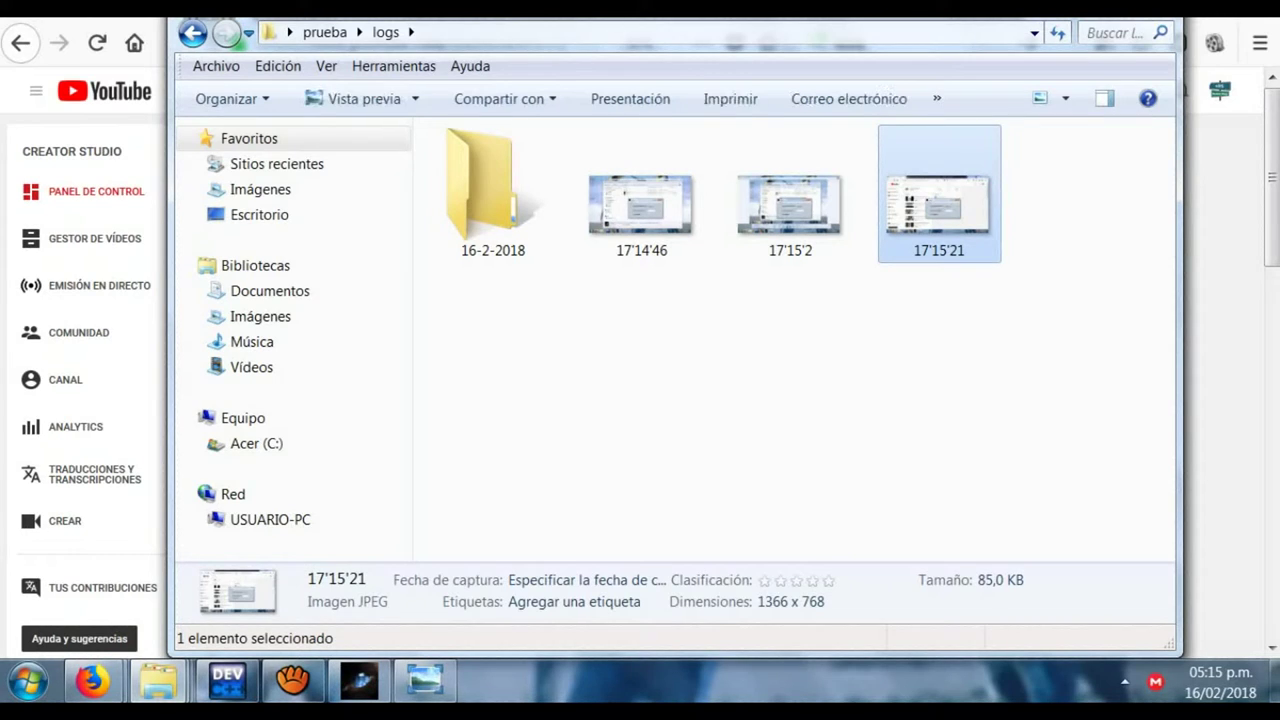
key("Return")
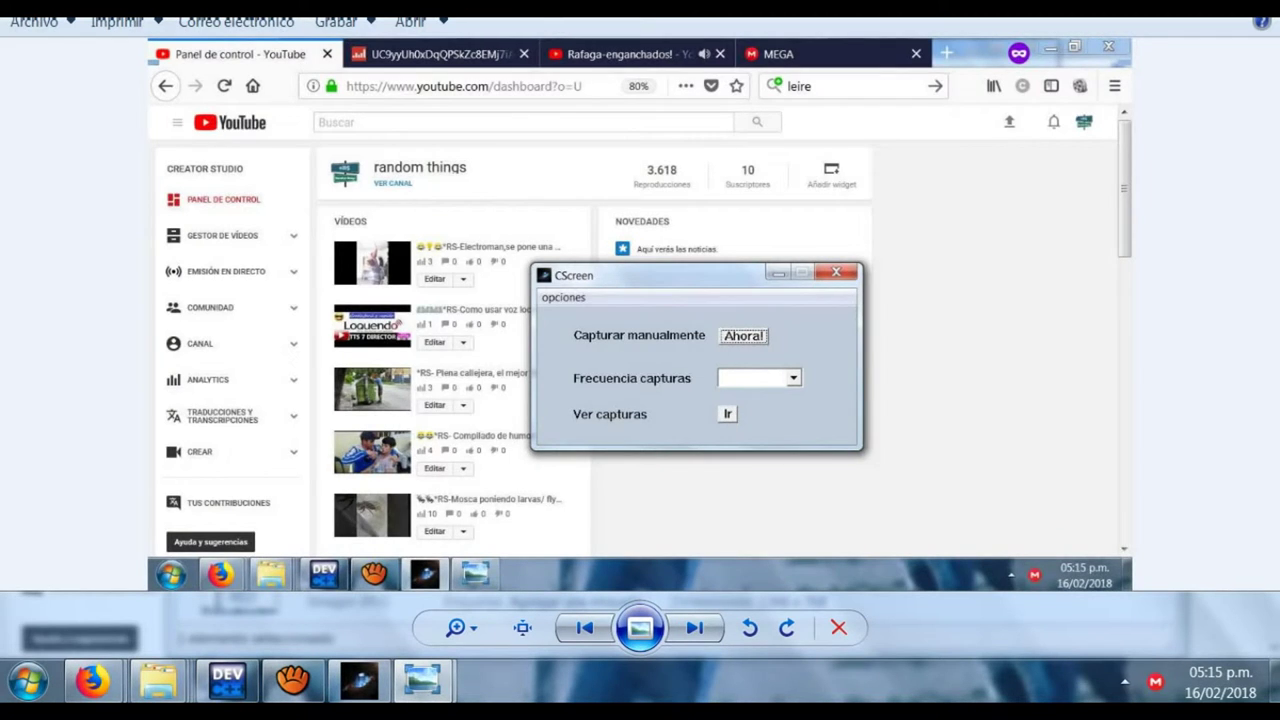
left_click(424, 681)
Set the capture frequency in CScreen to 2 seg
left_click(360, 681)
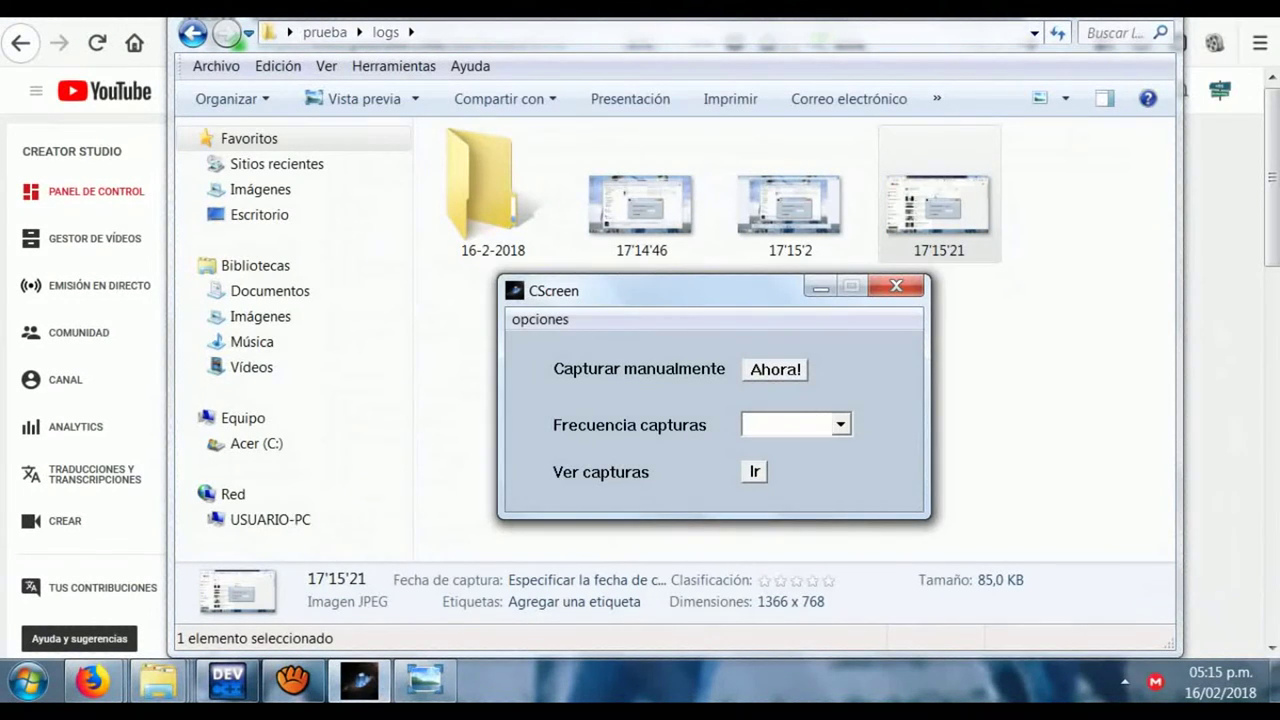
left_click(841, 425)
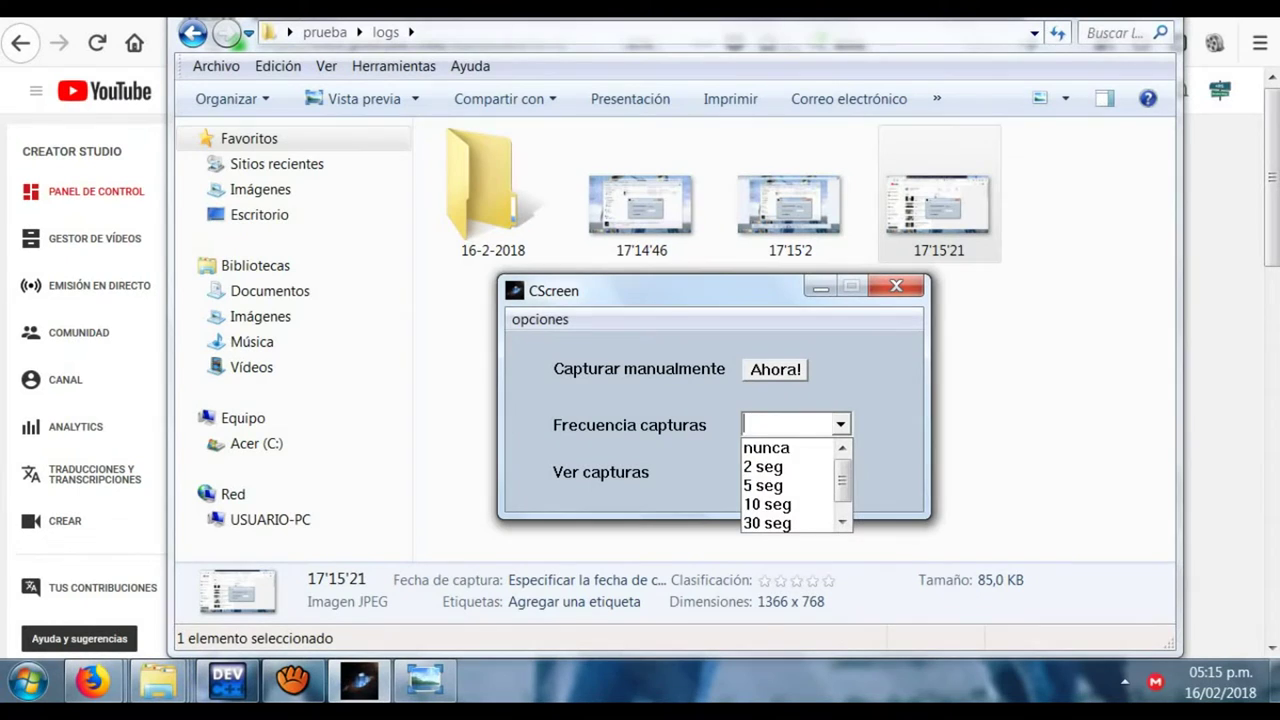
left_click_drag(842, 474, 842, 489)
scroll(790, 485, "up", 1)
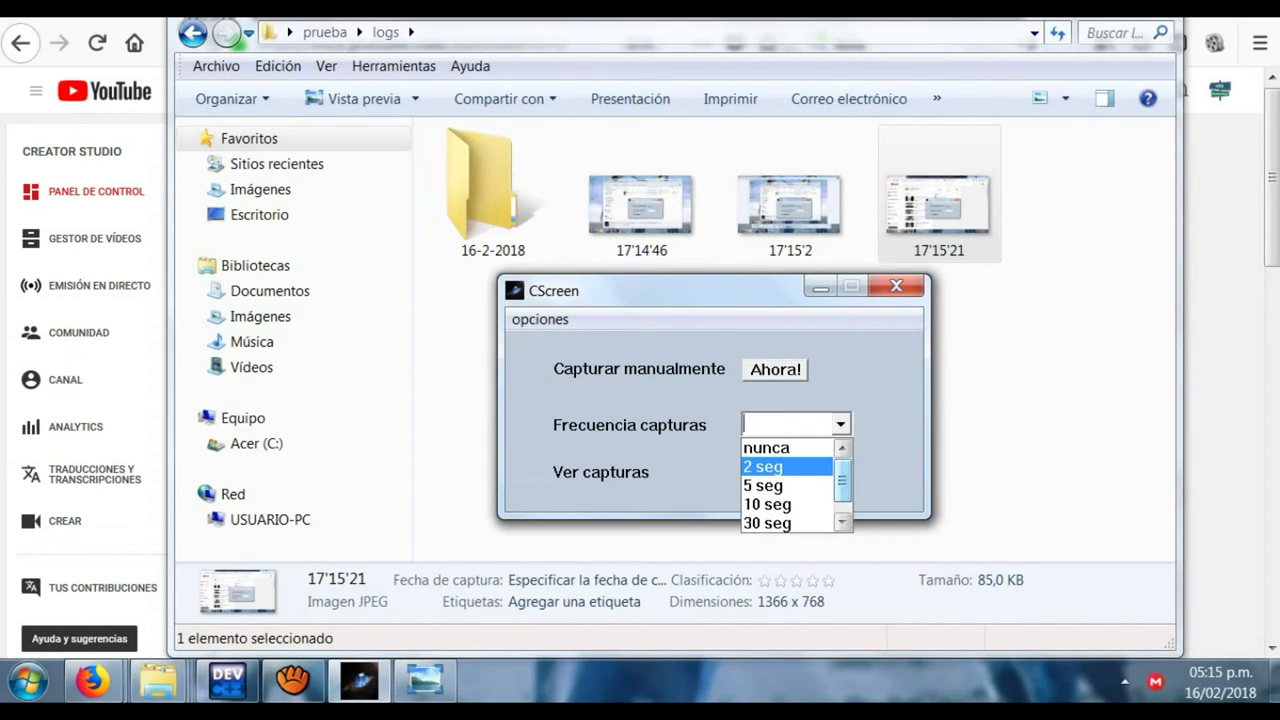
key("Down")
key("Up")
key("Return")
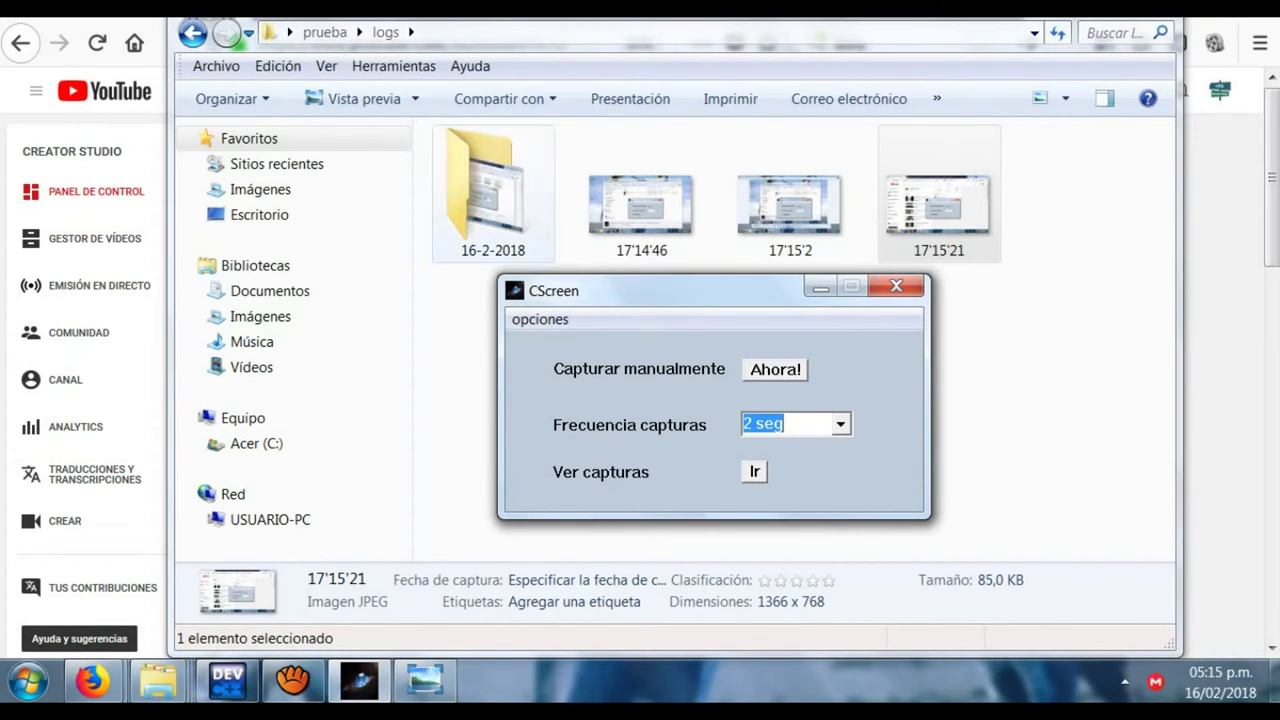
Open the 16-2-2018 folder inside logs and move the CScreen window so the automatic captures are in view
left_click(493, 195)
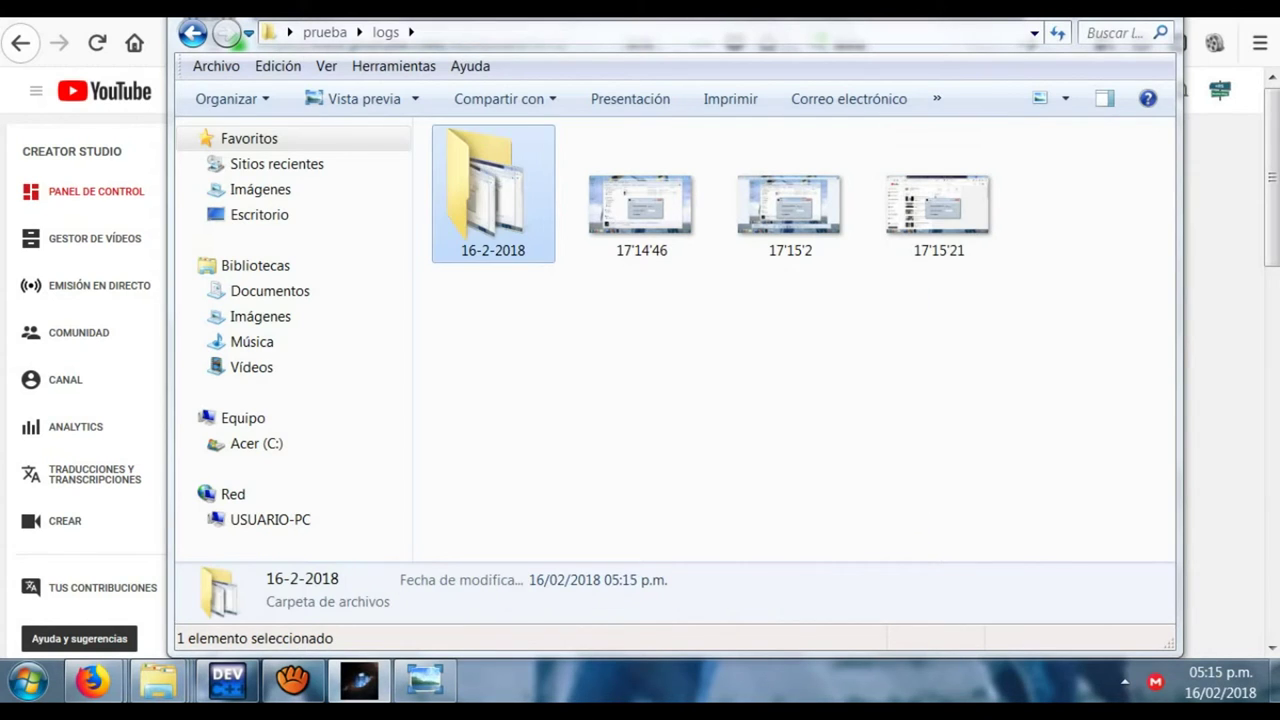
double_click(493, 195)
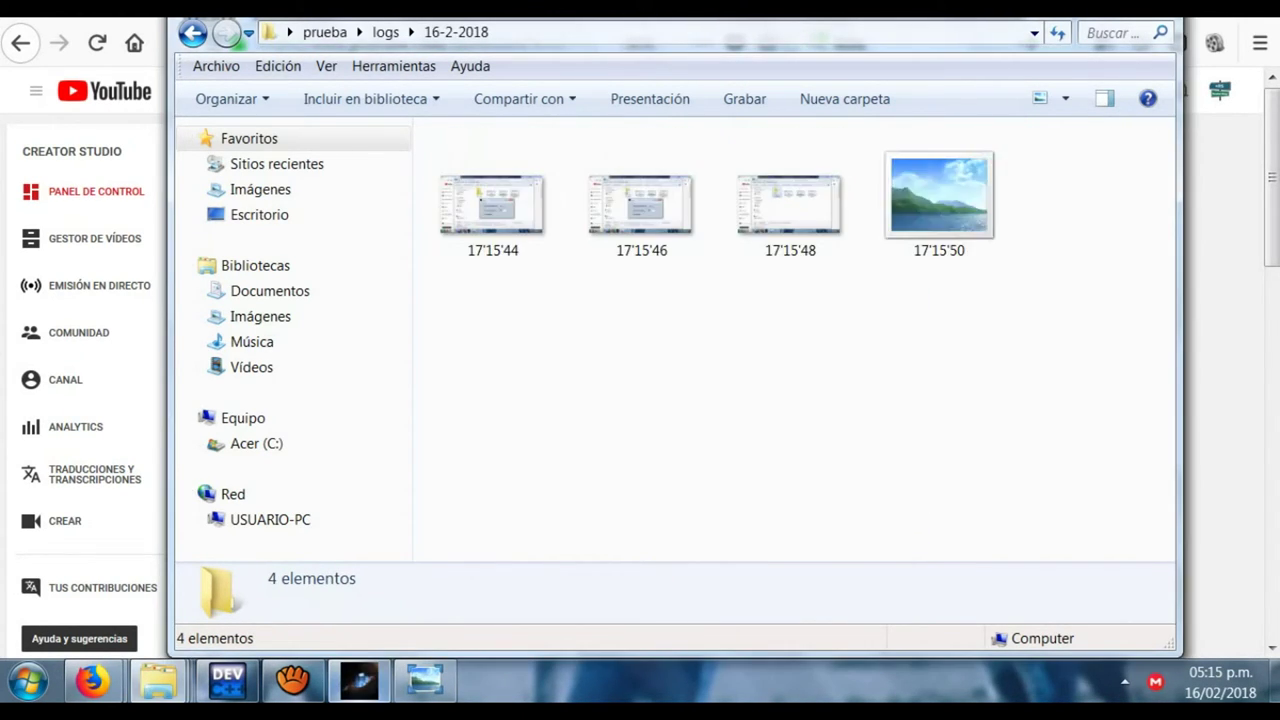
left_click(360, 681)
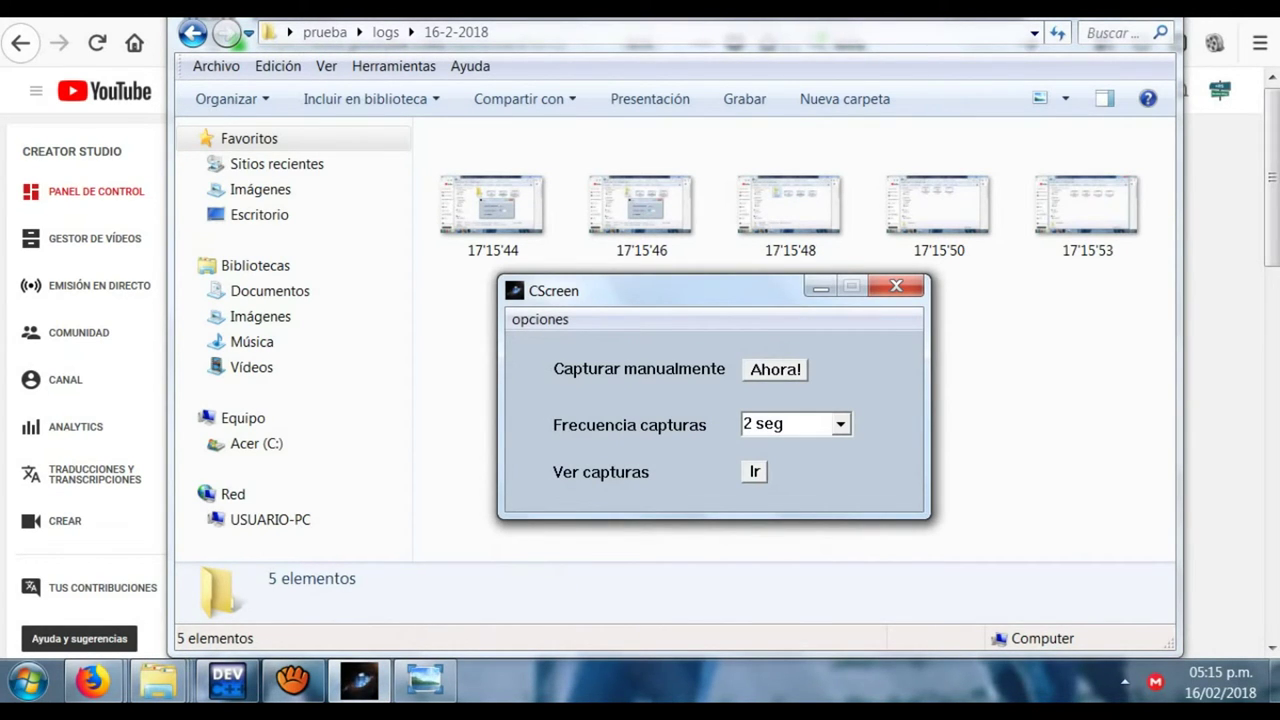
left_click_drag(690, 290, 418, 396)
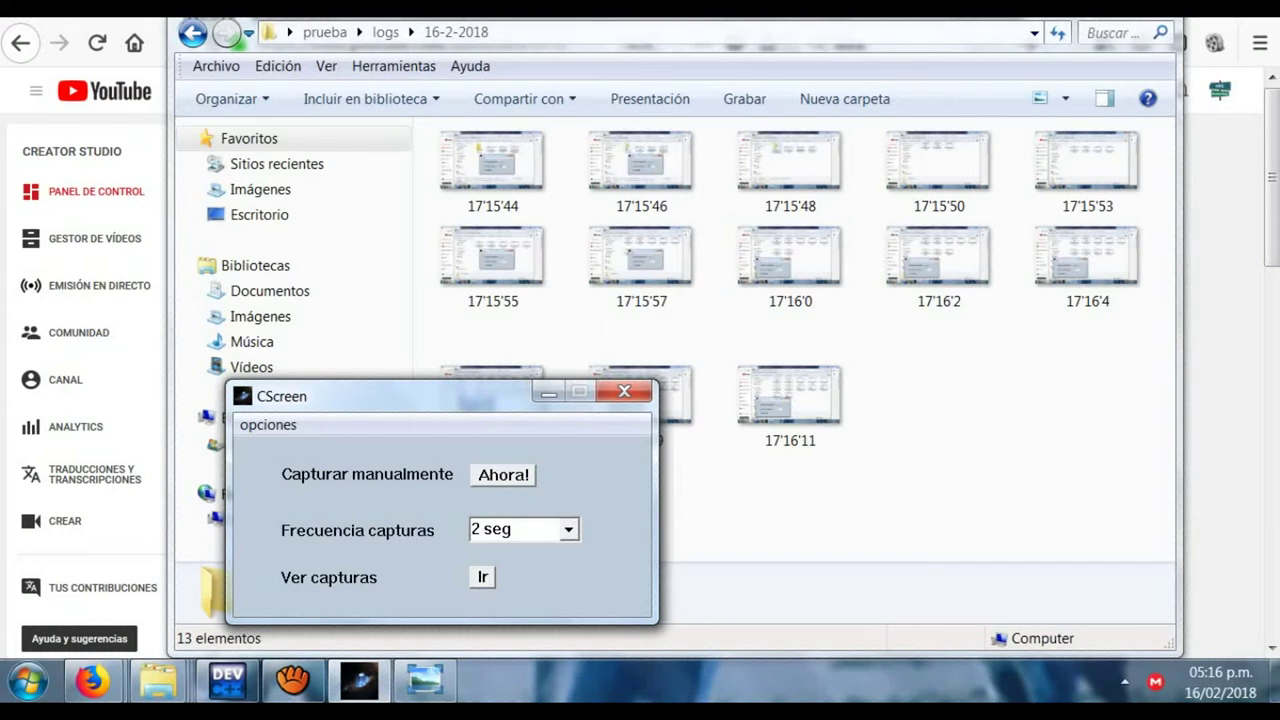
Show the full path of the captures folder and highlight its 16-2-2018 part
left_click(760, 33)
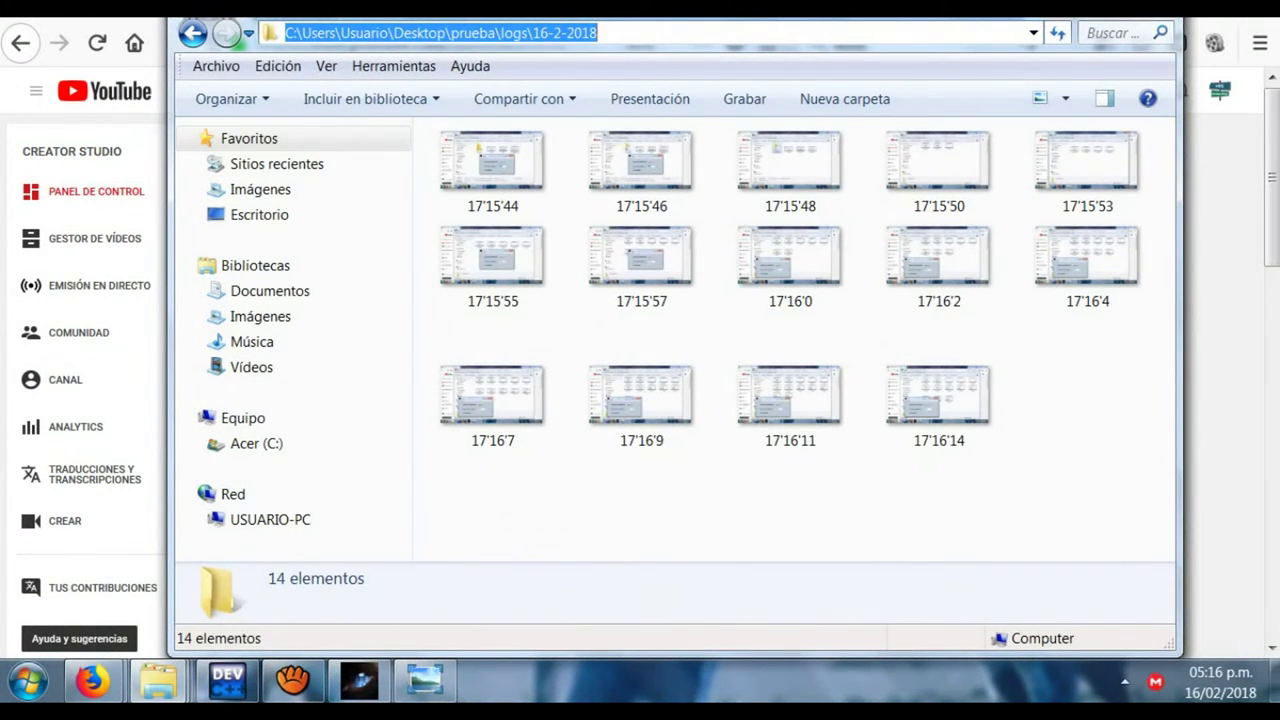
left_click(514, 33)
left_click_drag(533, 33, 598, 33)
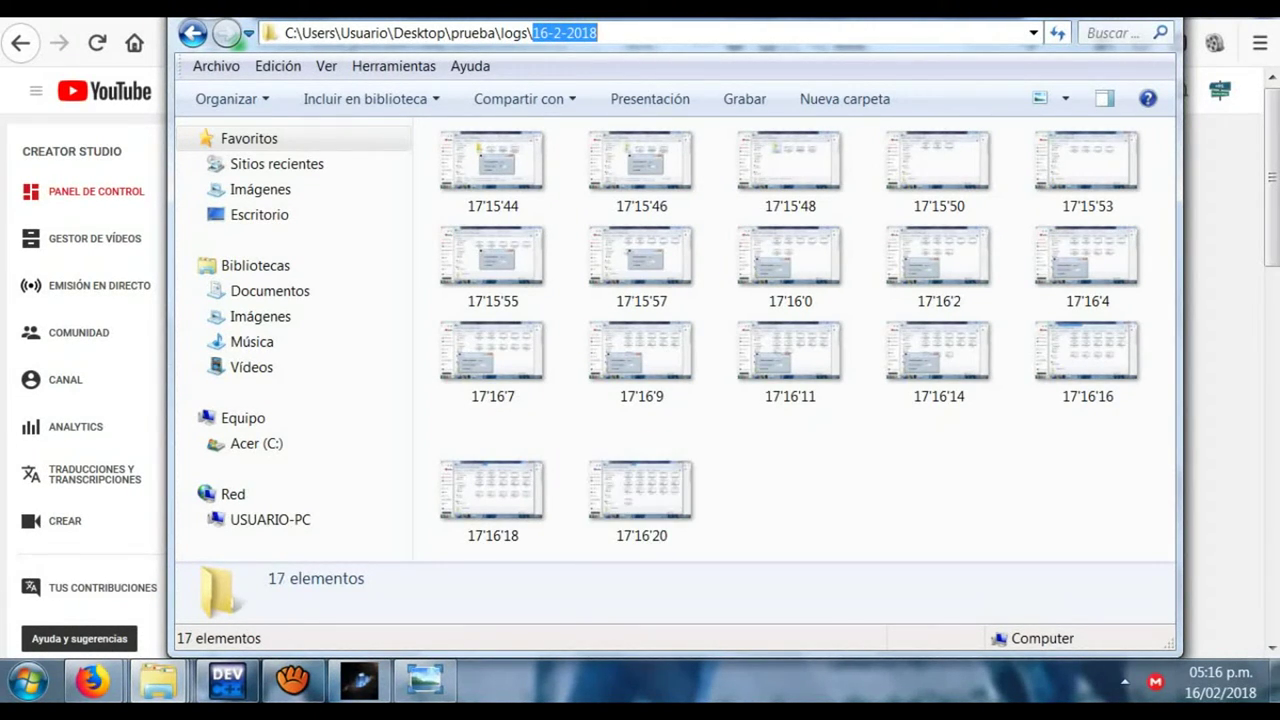
Set the capture frequency to 5 seg and move the CScreen window aside to check the newest captures
left_click(359, 681)
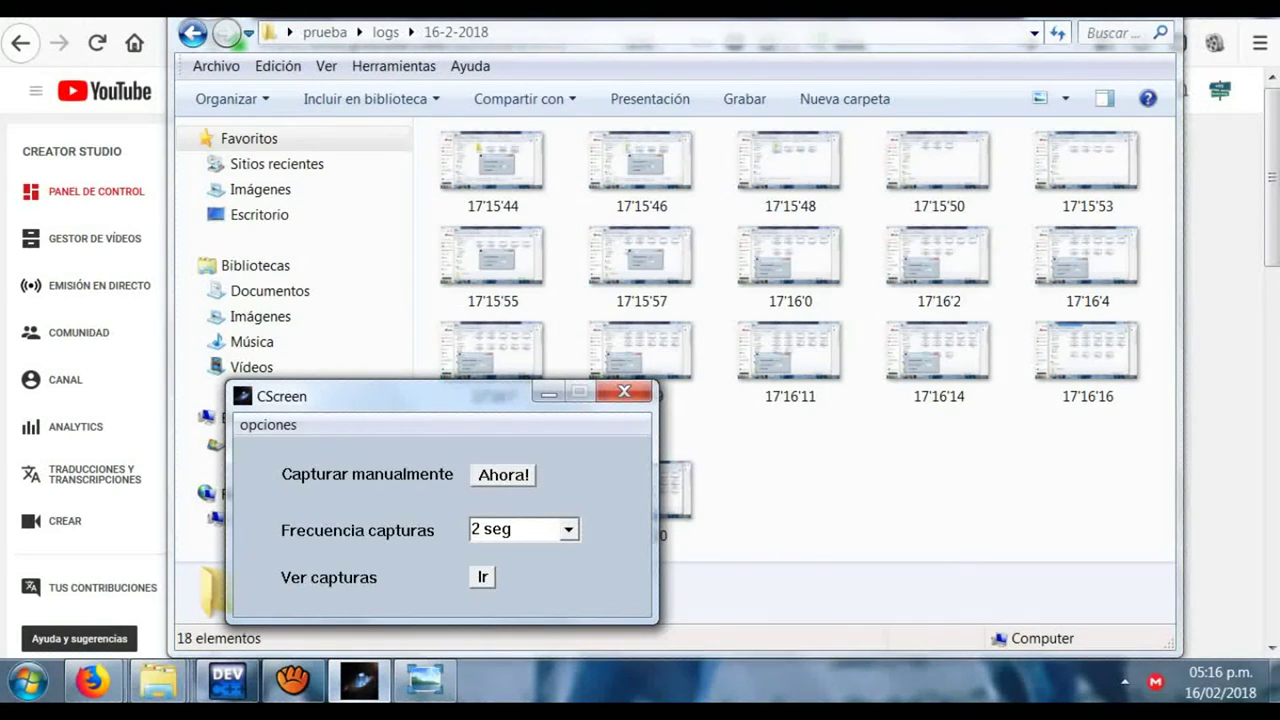
left_click(568, 530)
left_click(490, 574)
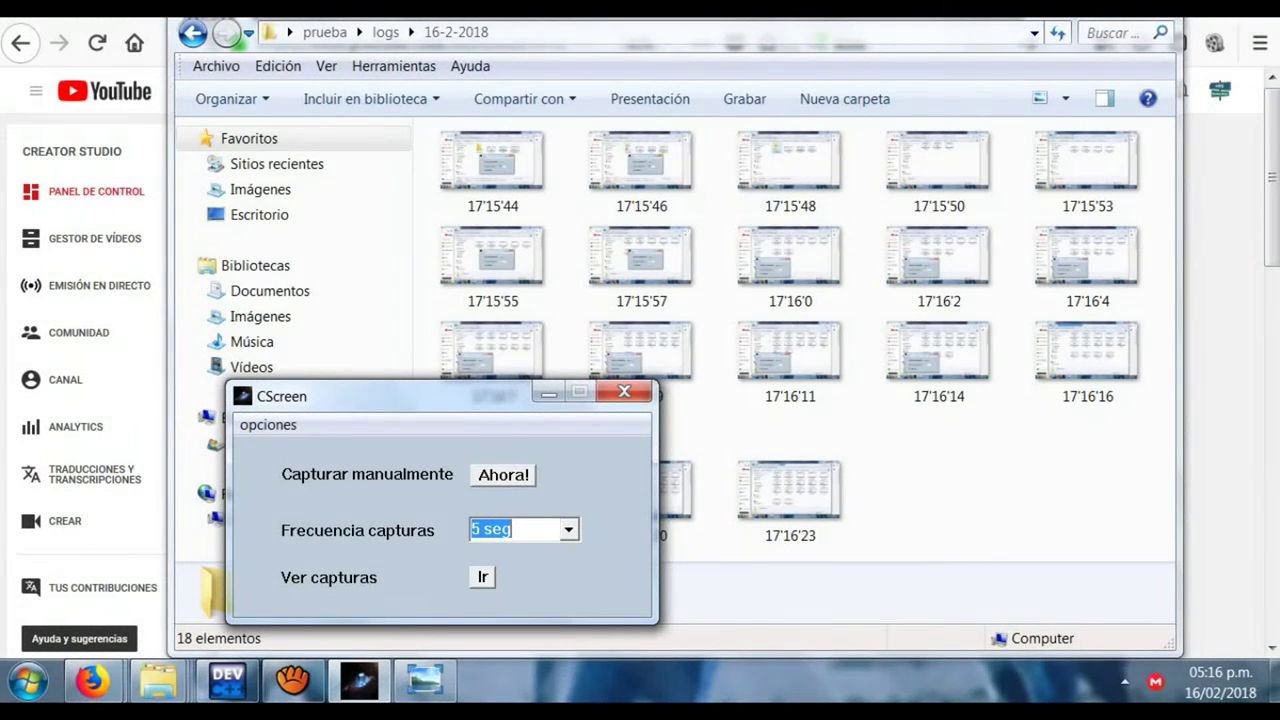
left_click_drag(400, 396, 341, 70)
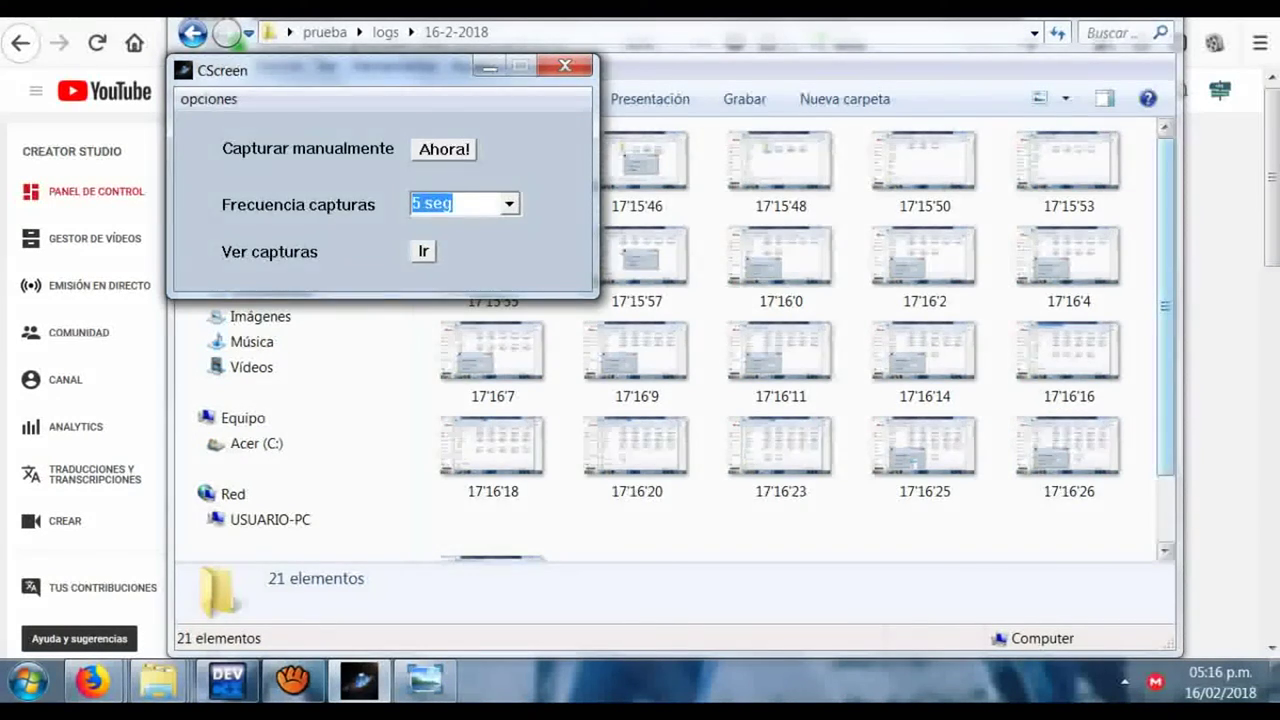
left_click_drag(1165, 308, 1165, 374)
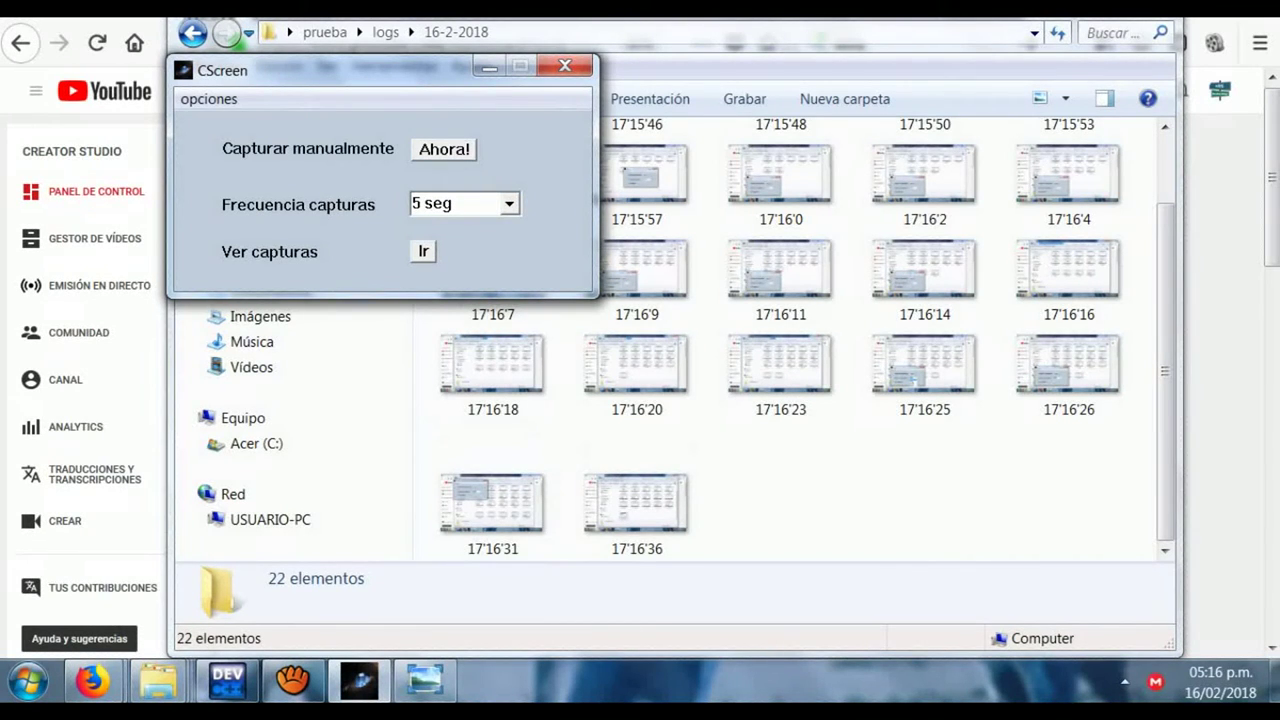
Stop the automatic captures by setting the capture frequency to nunca
left_click(509, 204)
left_click_drag(511, 270, 511, 254)
left_click(436, 228)
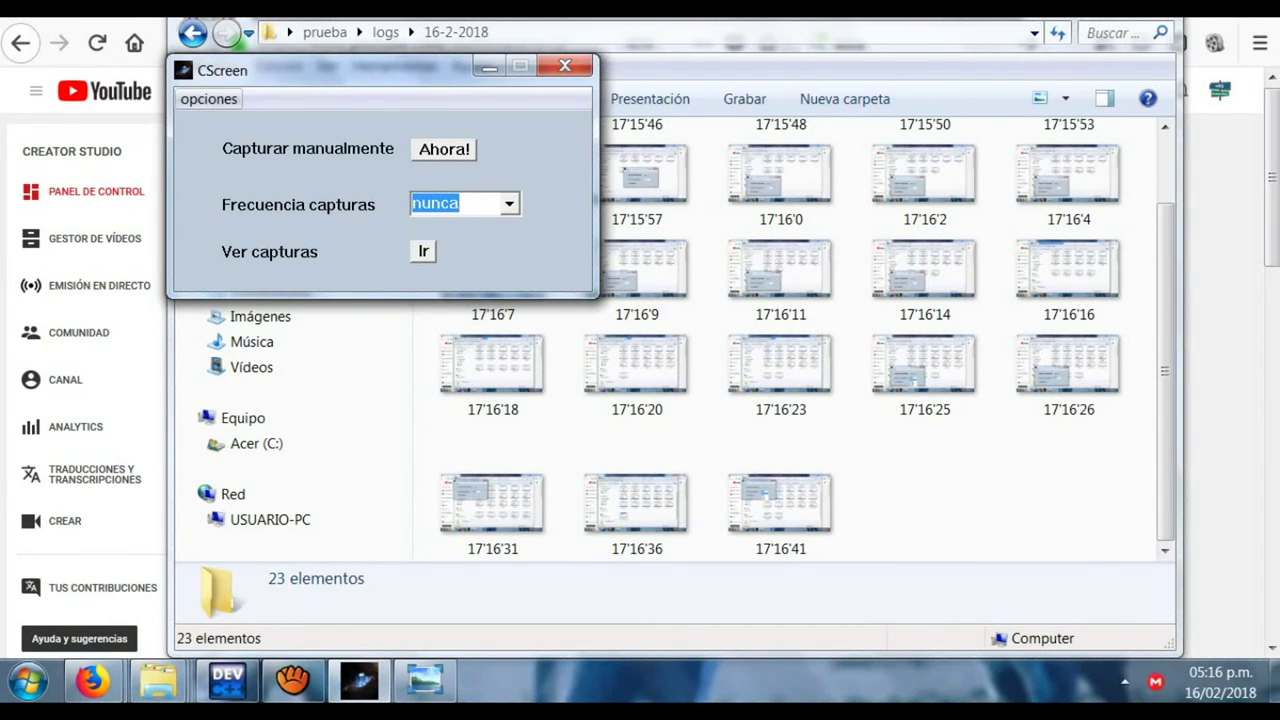
Run the "No me des click" command from CScreen's options
left_click(209, 99)
left_click(209, 99)
left_click(209, 99)
left_click(209, 99)
left_click(209, 99)
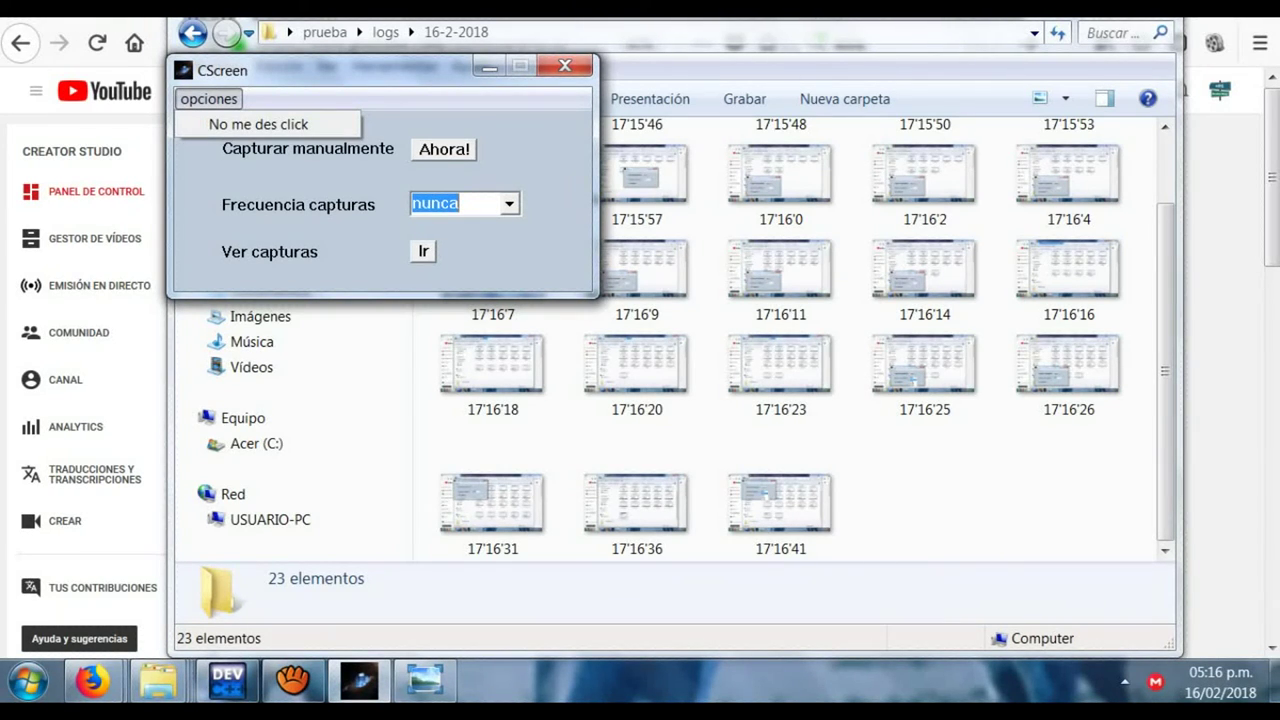
left_click(258, 124)
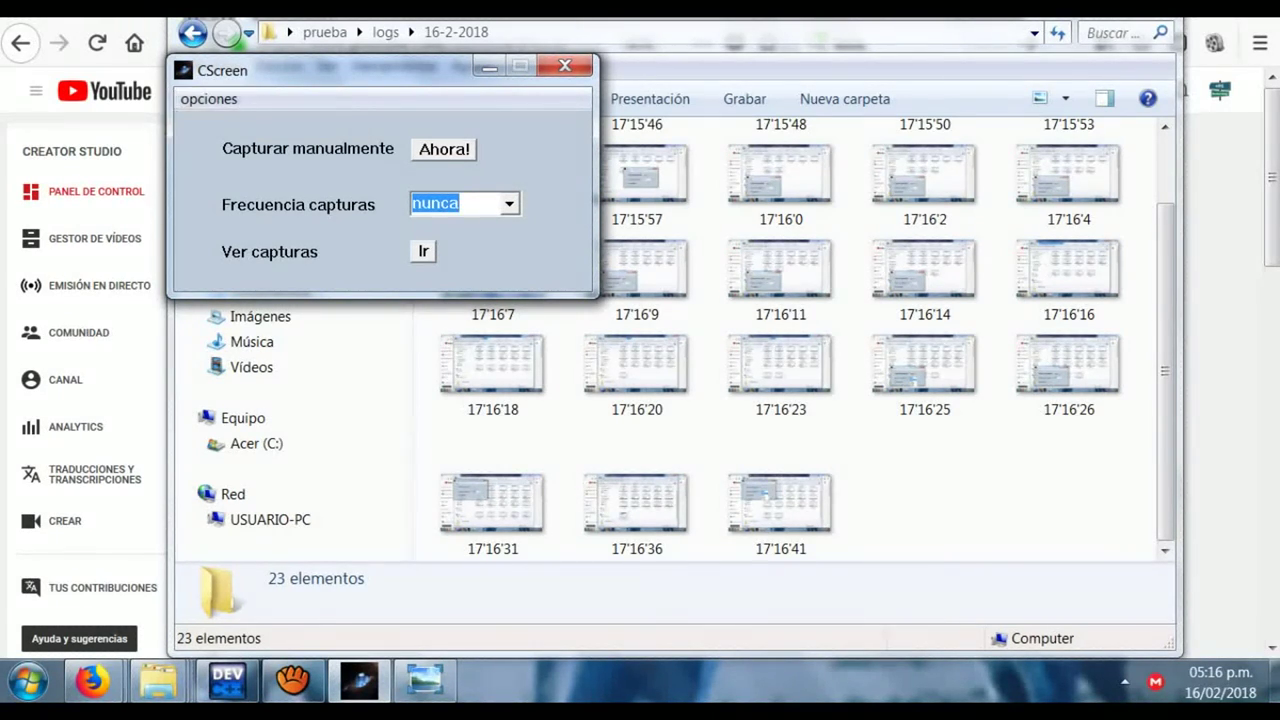